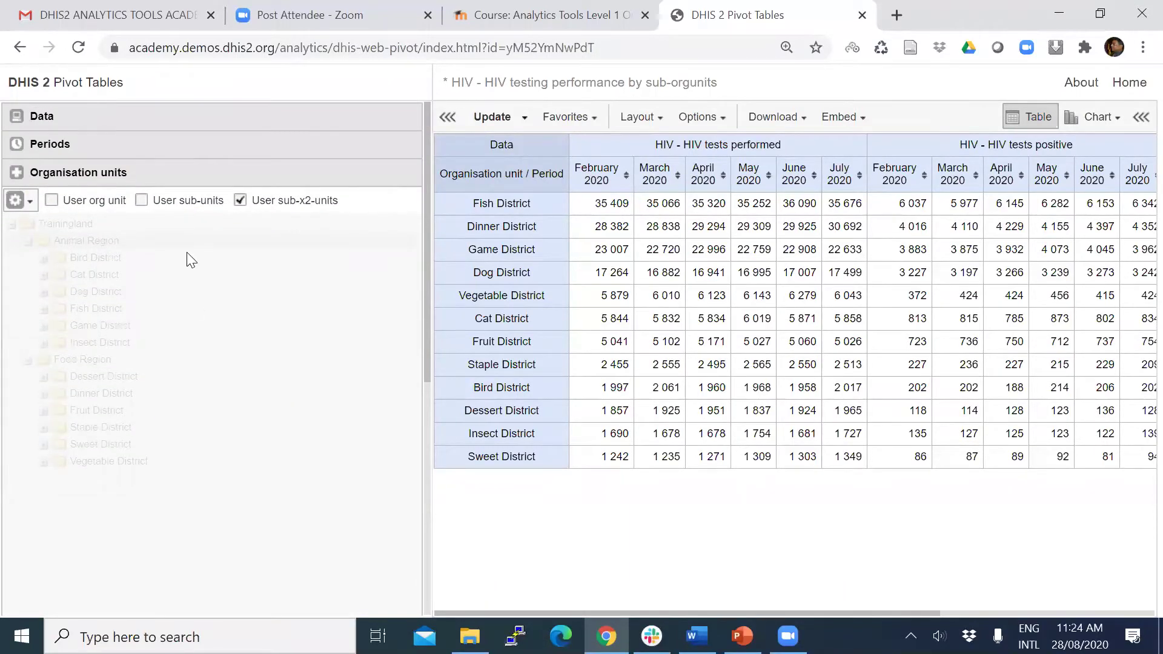
click(43, 176)
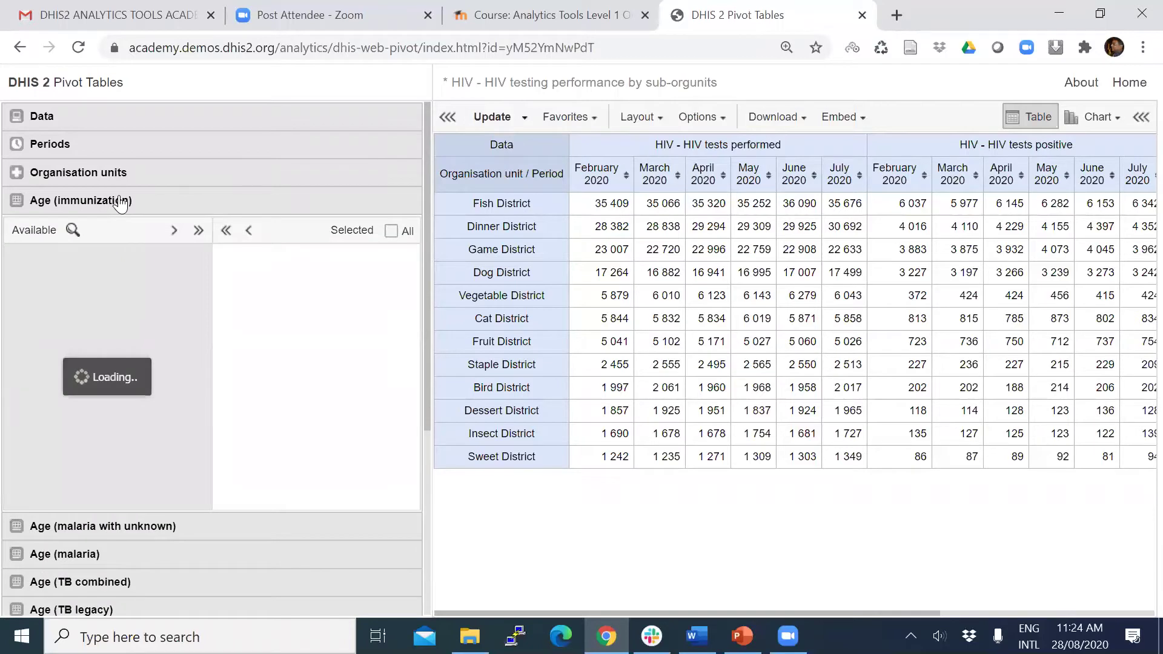
click(137, 204)
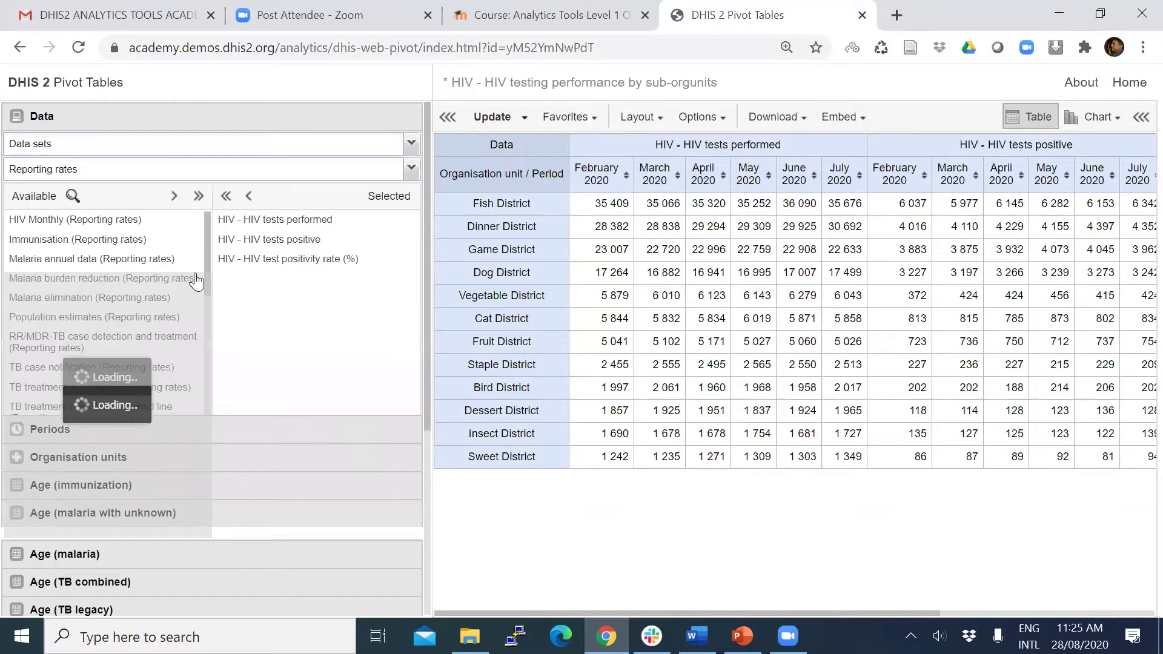
scroll(144, 212, down, 3)
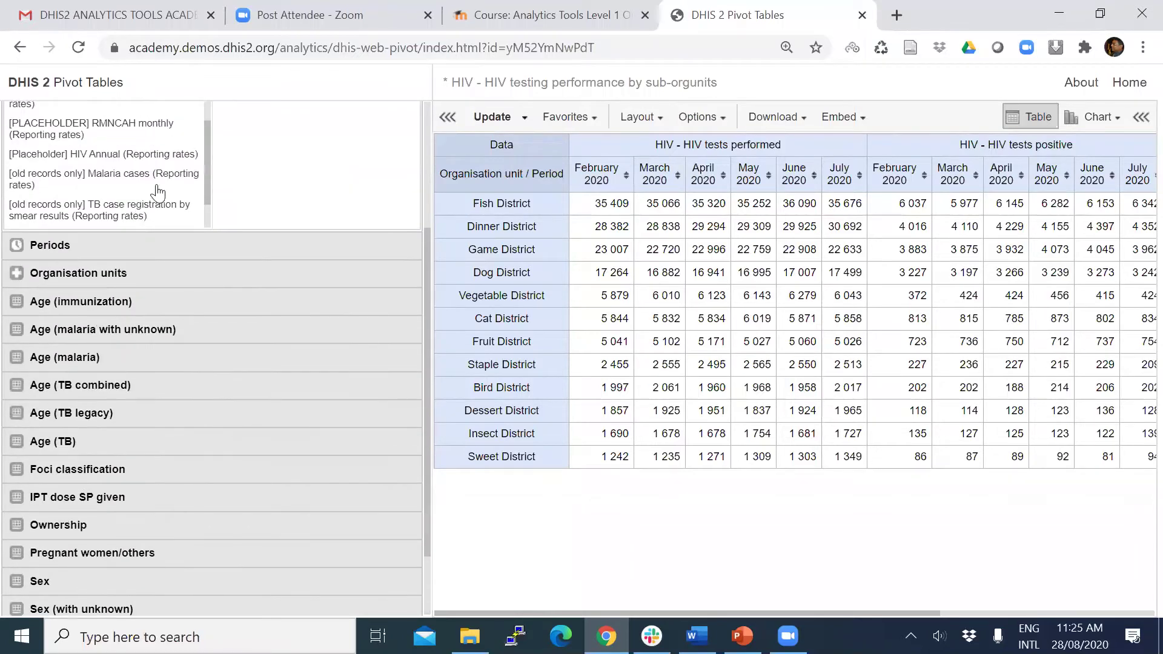
scroll(168, 191, down, 2)
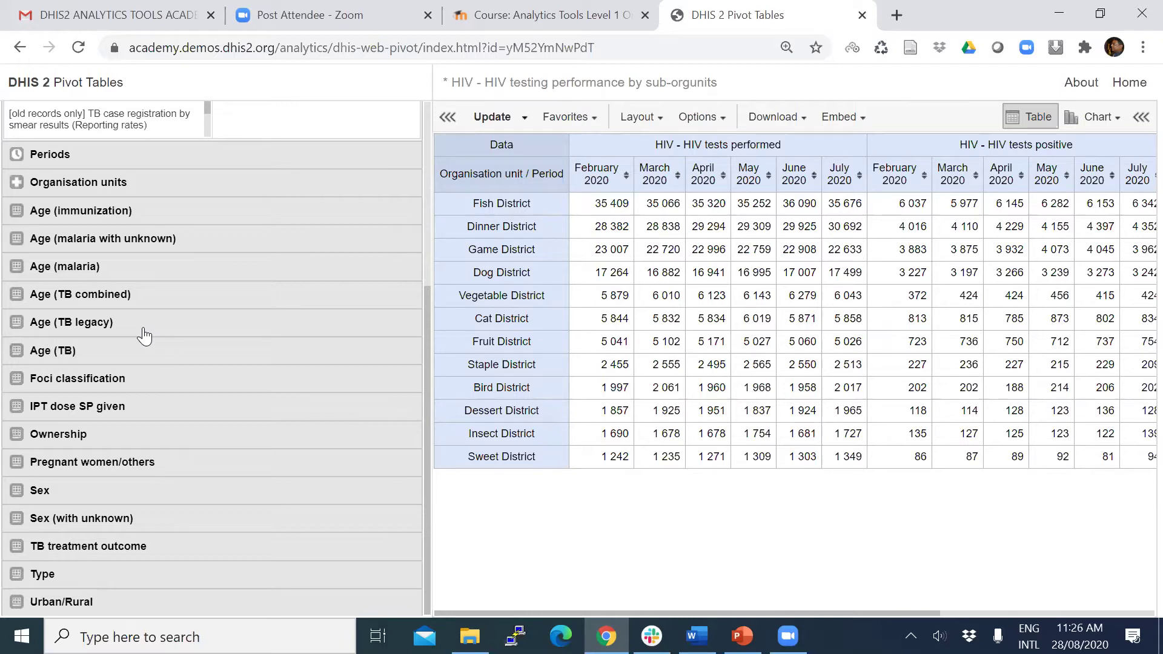
Duplicate the pivot table browser tab and take the copy back to the DHIS2 home dashboard
right_click(734, 20)
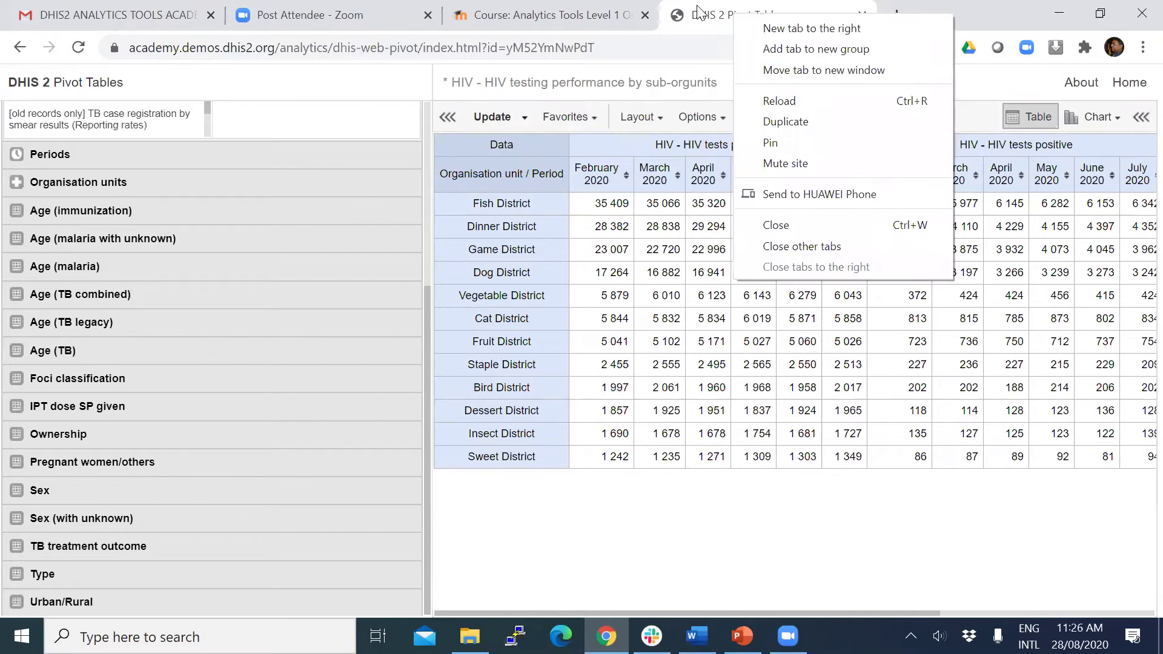
click(760, 121)
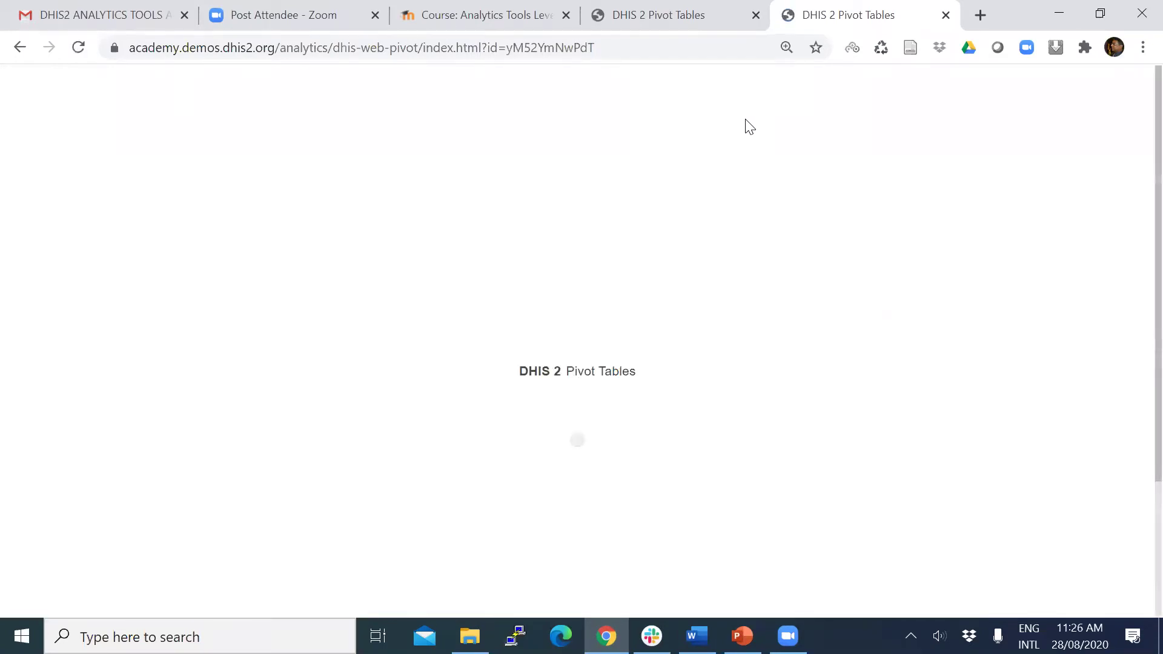
click(685, 16)
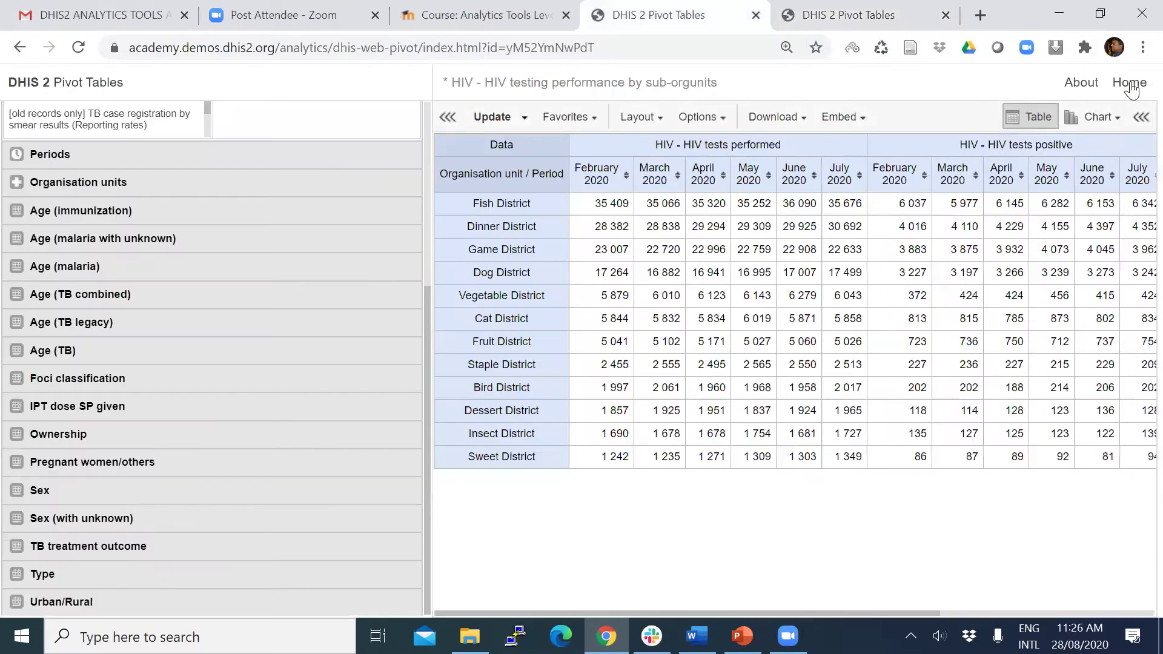
key(ctrl+Tab)
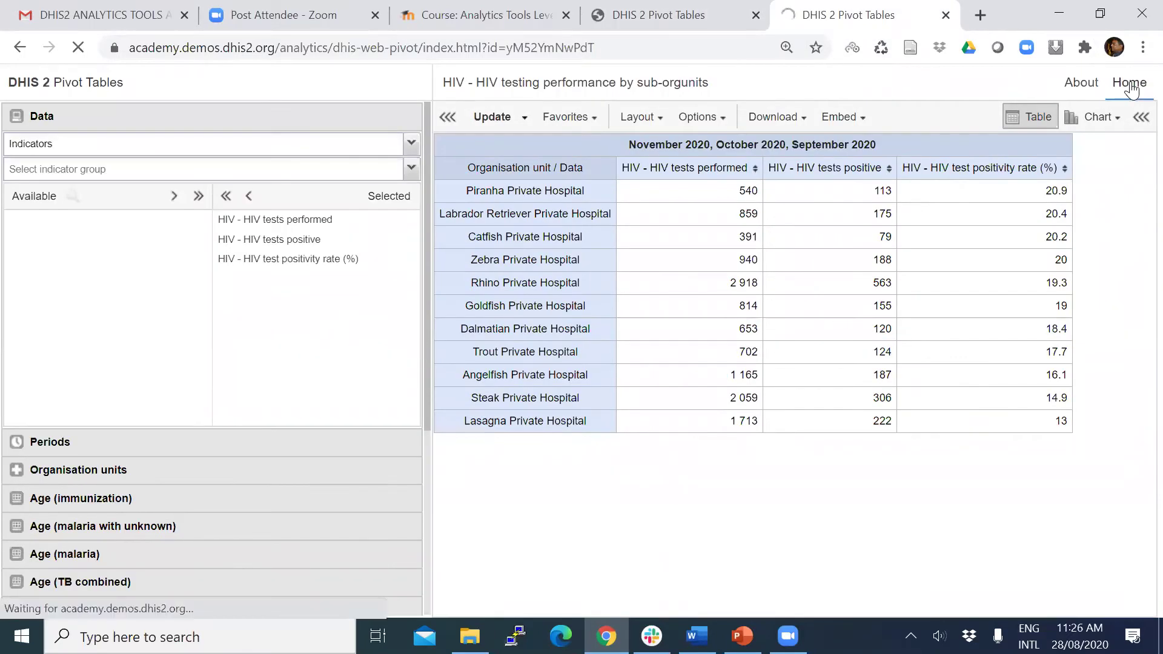
click(1130, 85)
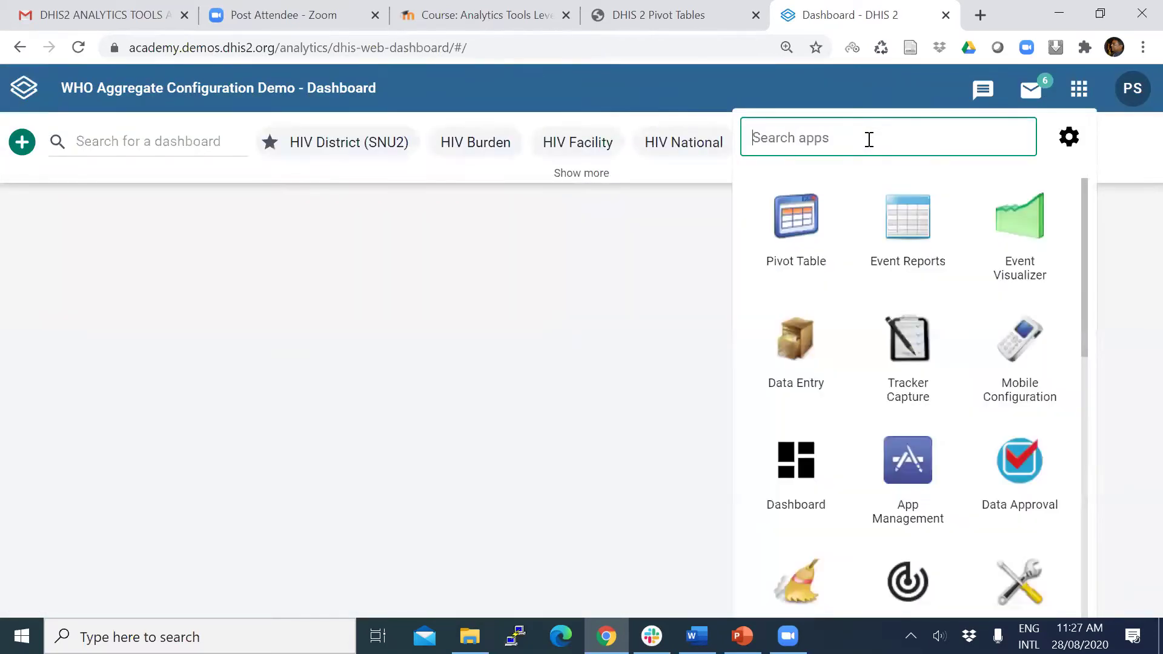
Scroll the apps list on the dashboard and launch Maintenance
scroll(791, 217, down, 3)
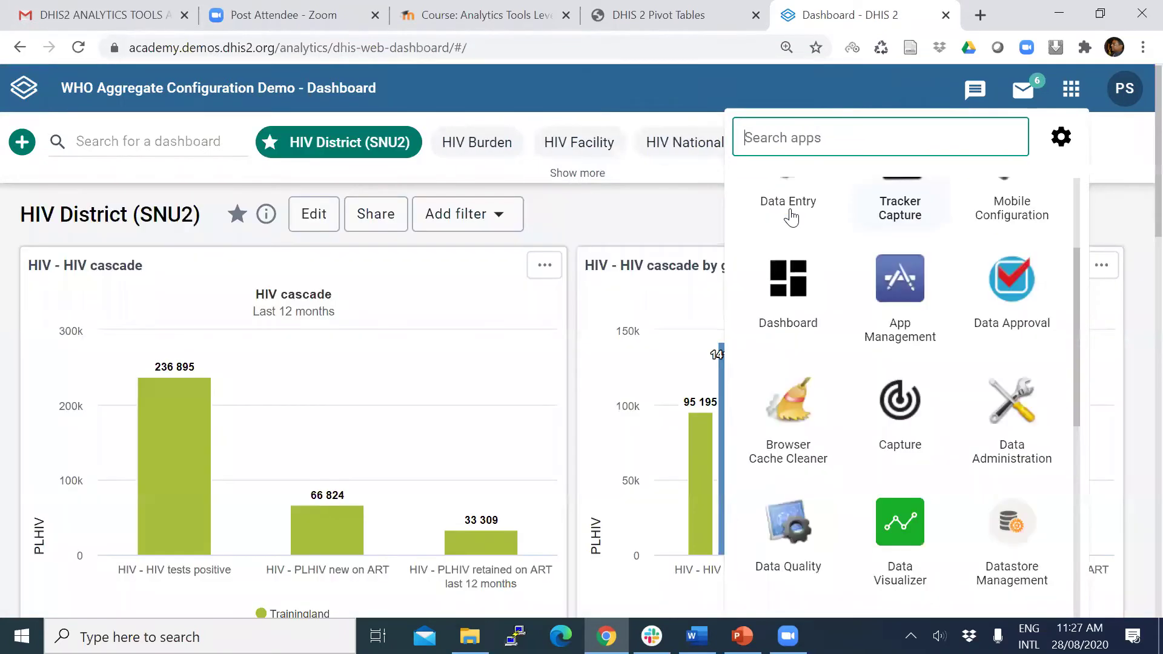
scroll(791, 217, down, 3)
click(791, 217)
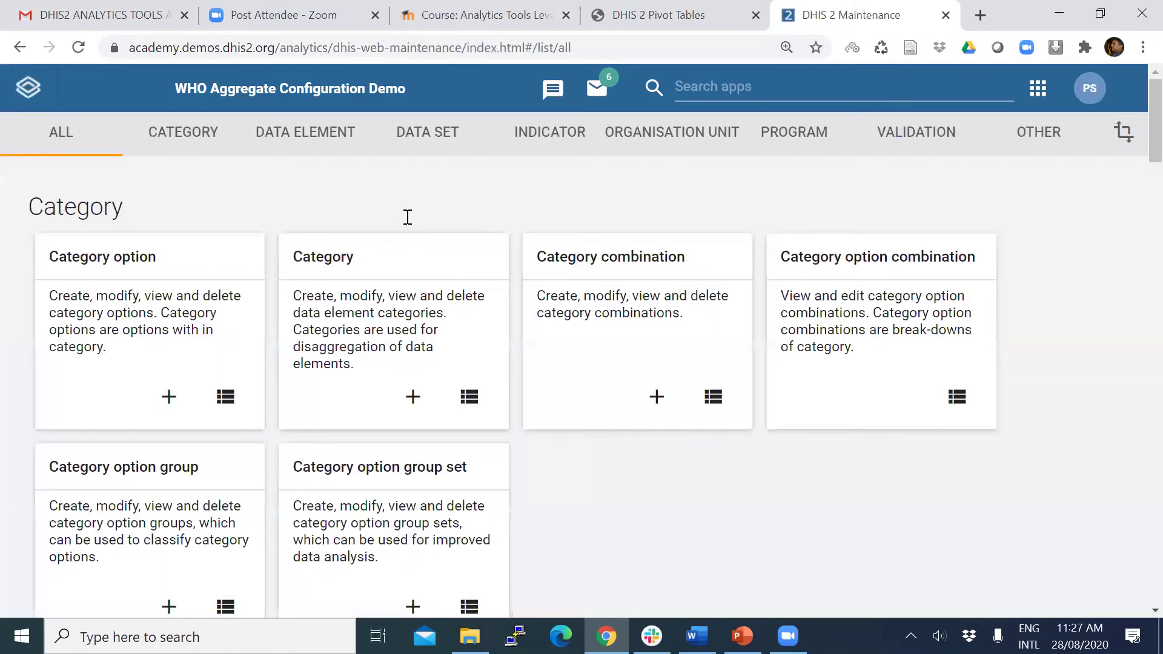
Search the Category list for 'sex' and open the Sex category for editing
click(397, 286)
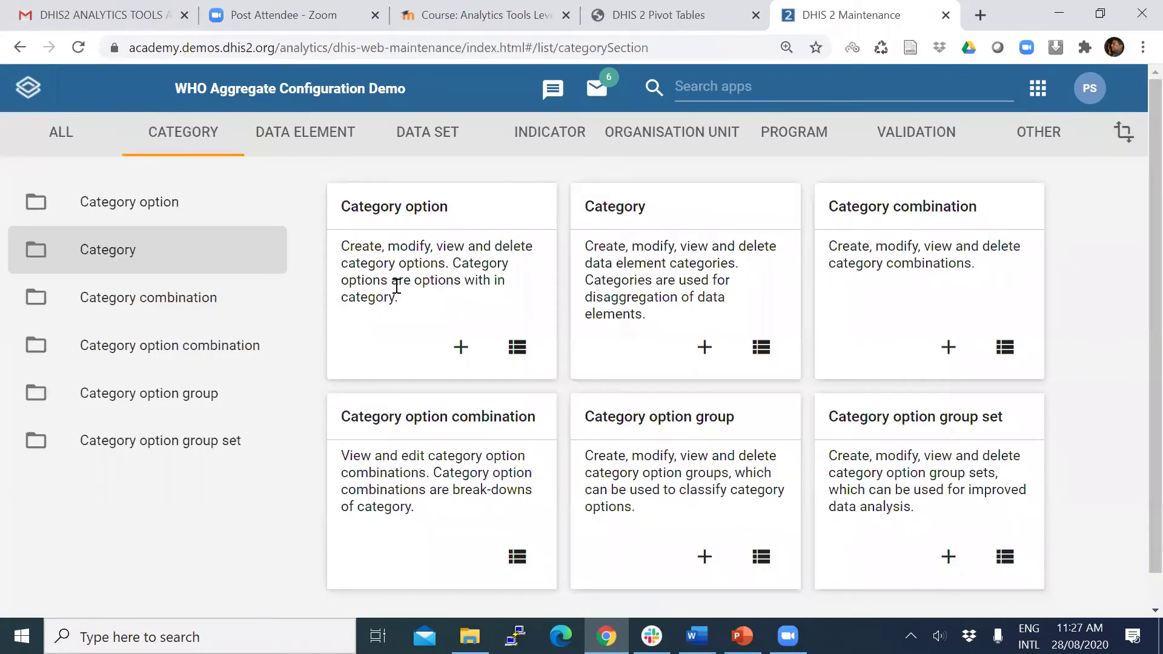
text(sex)
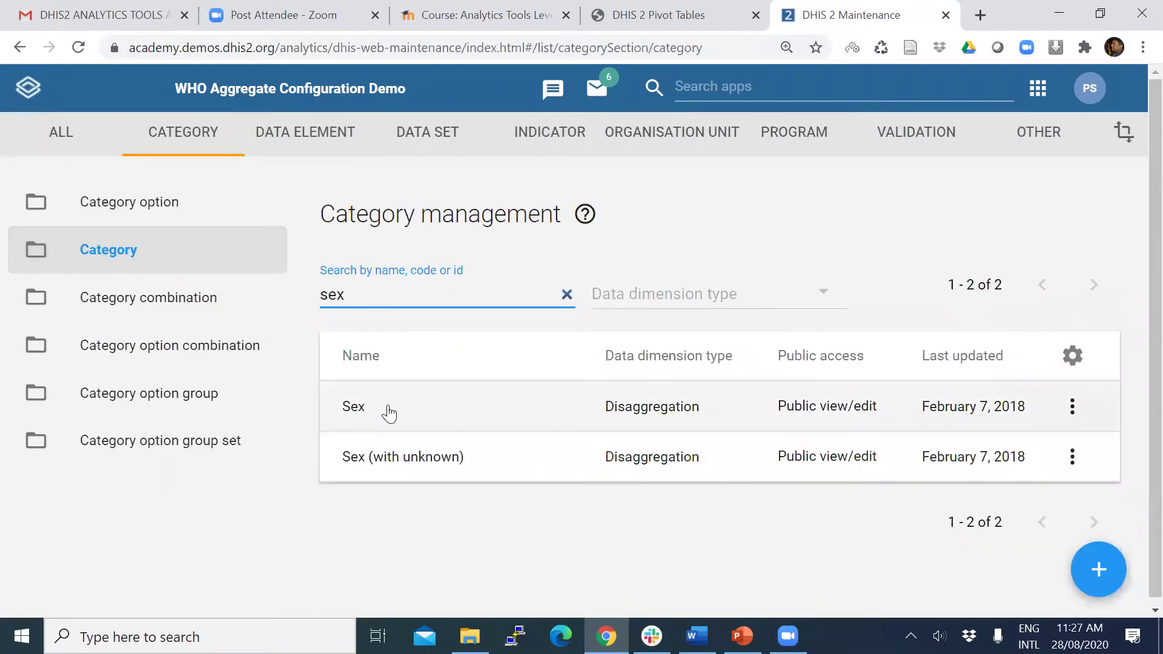
click(389, 412)
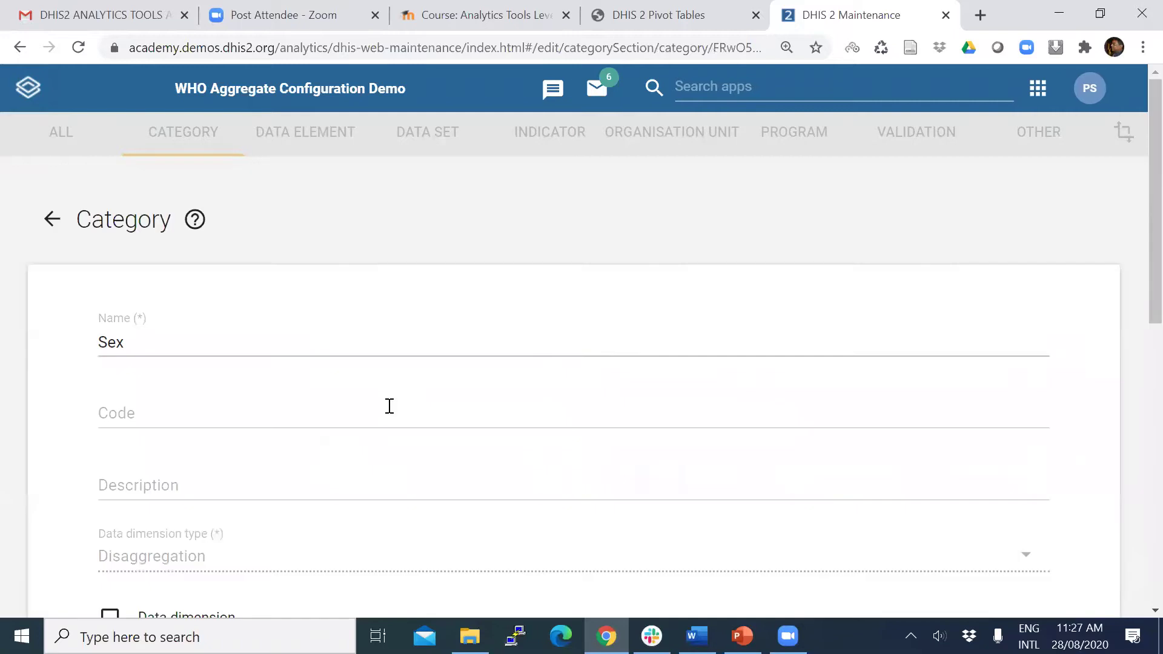
scroll(114, 246, down, 3)
scroll(126, 250, up, 1)
scroll(169, 442, down, 2)
Toggle the Sex category's Data dimension checkbox on and off, then head to Organisation Unit
click(114, 449)
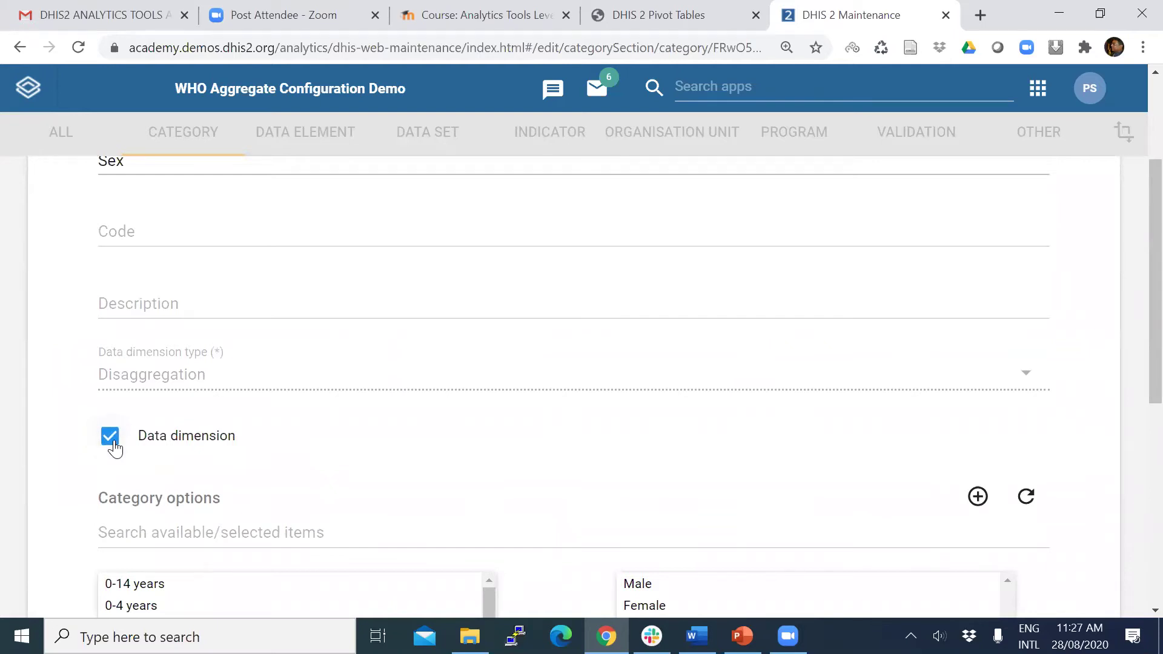
click(115, 449)
click(115, 448)
click(112, 449)
scroll(316, 479, down, 7)
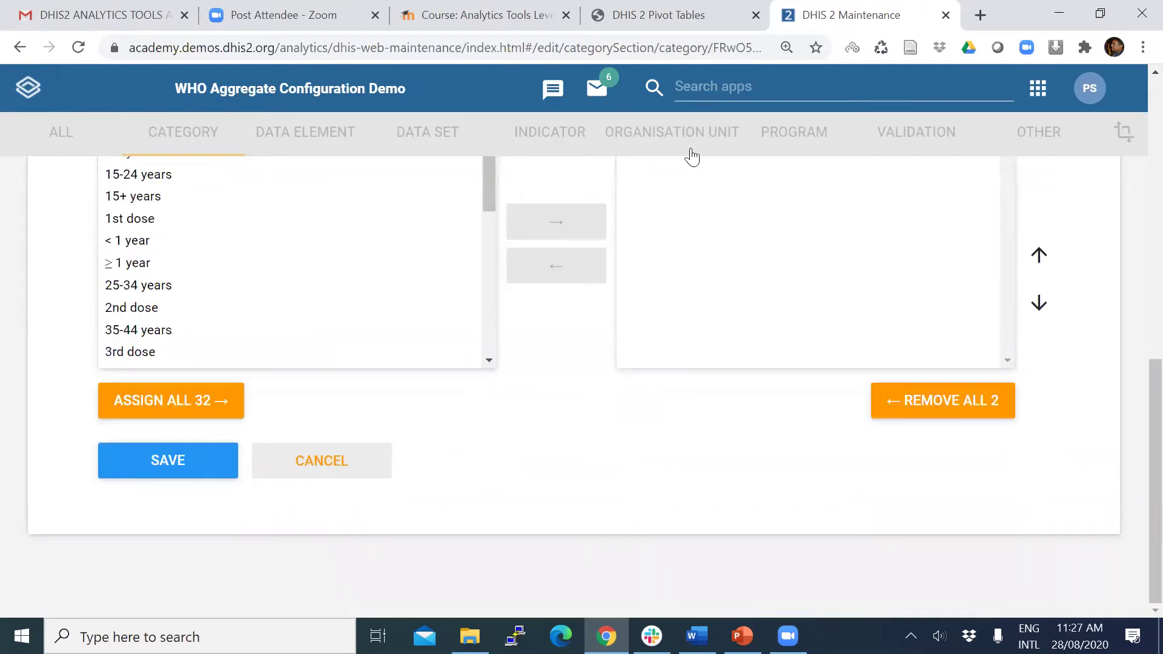
click(665, 153)
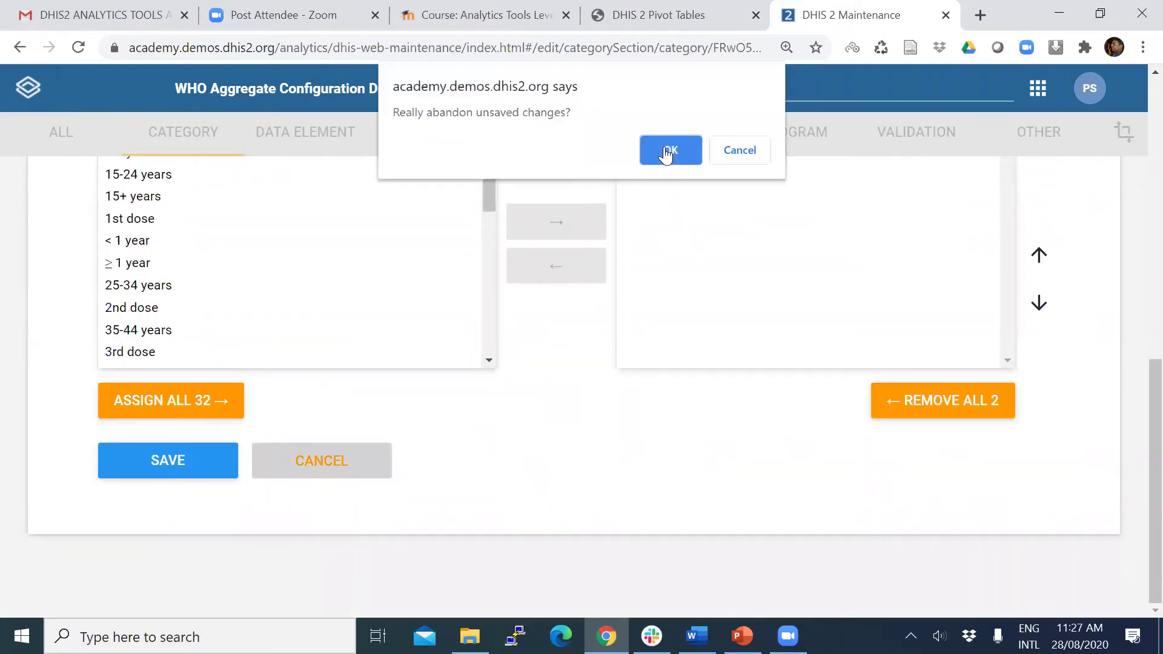
Discard the category changes and look through the Ownership group set's Public and Private groups
click(666, 155)
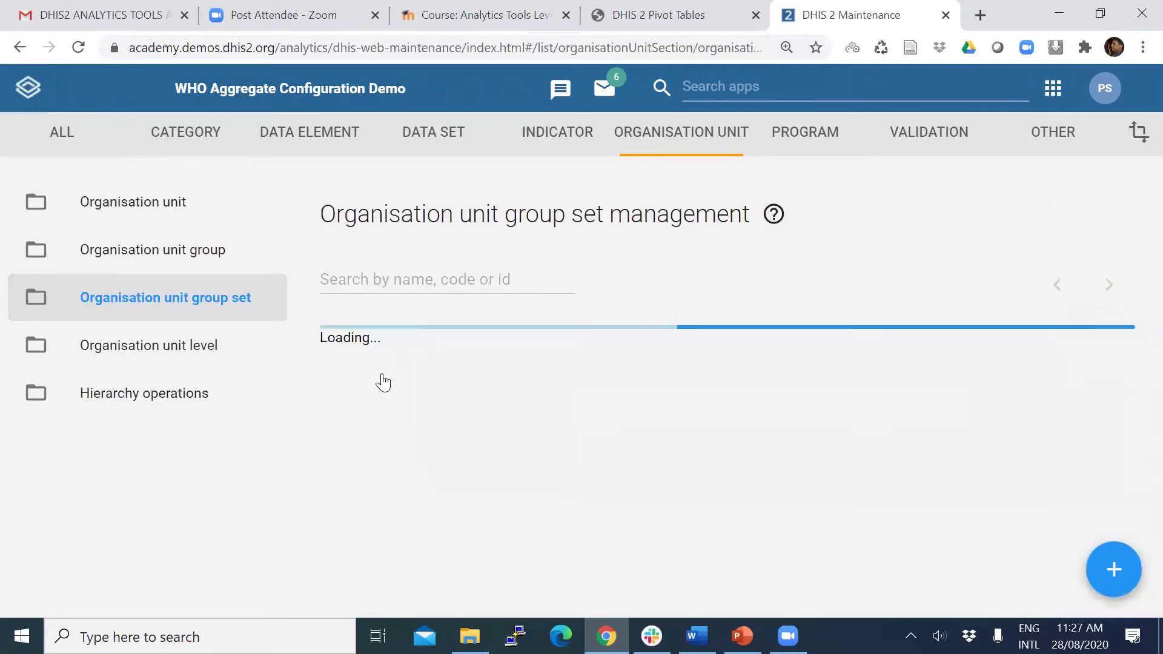
click(346, 396)
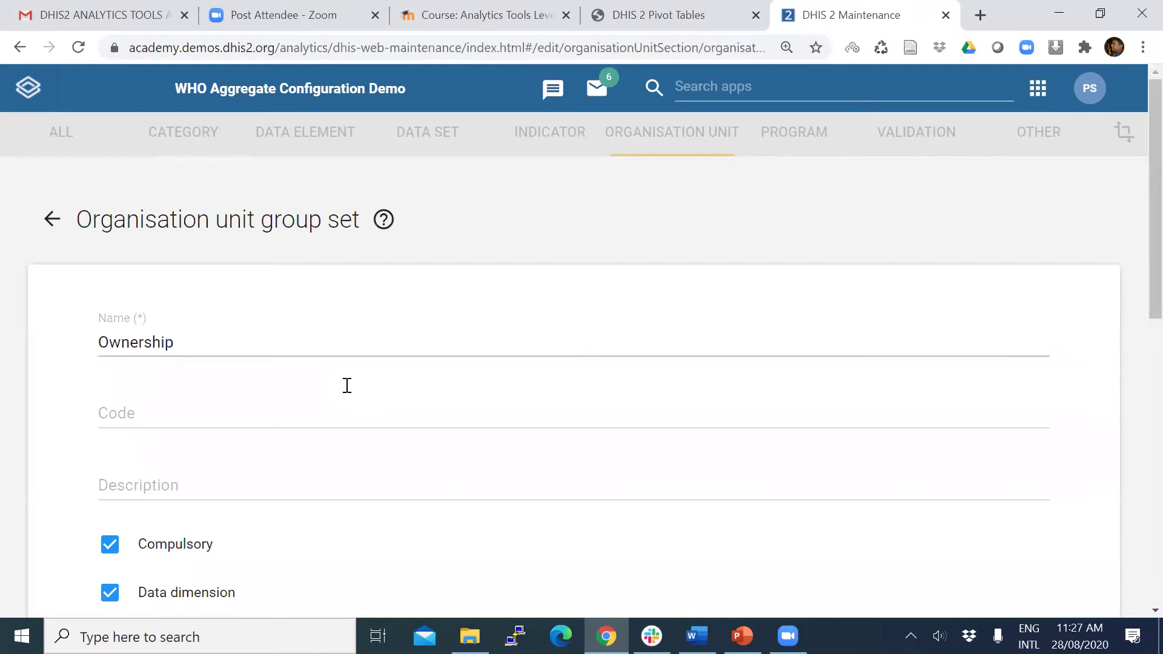
scroll(100, 396, down, 2)
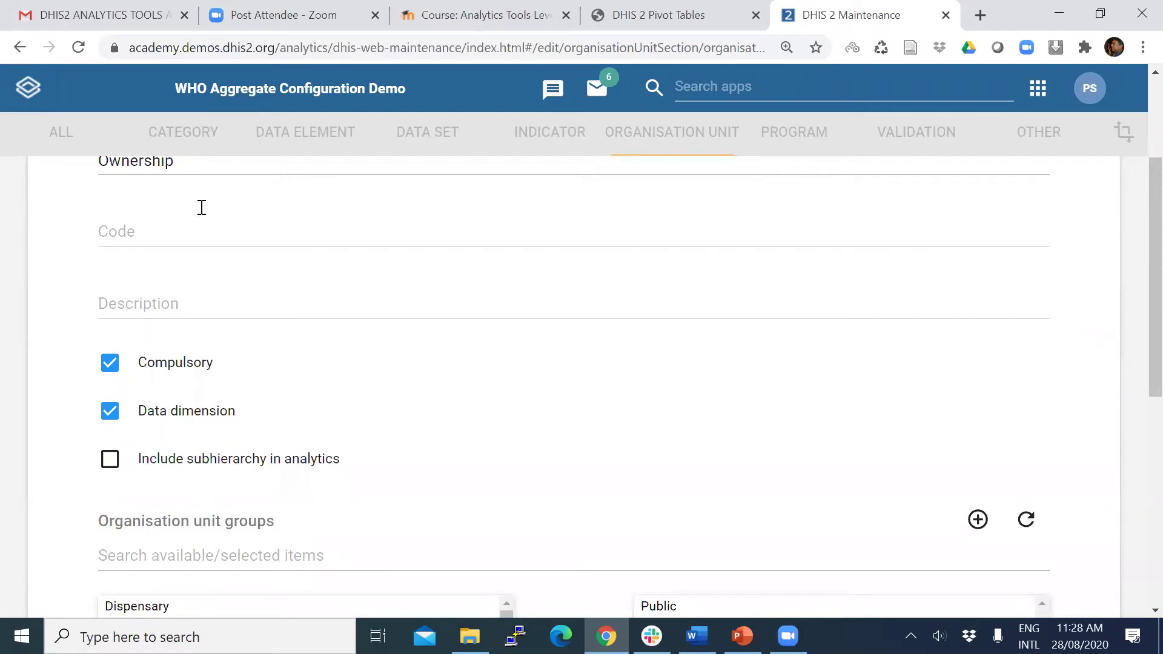
scroll(182, 212, up, 3)
scroll(260, 216, up, 1)
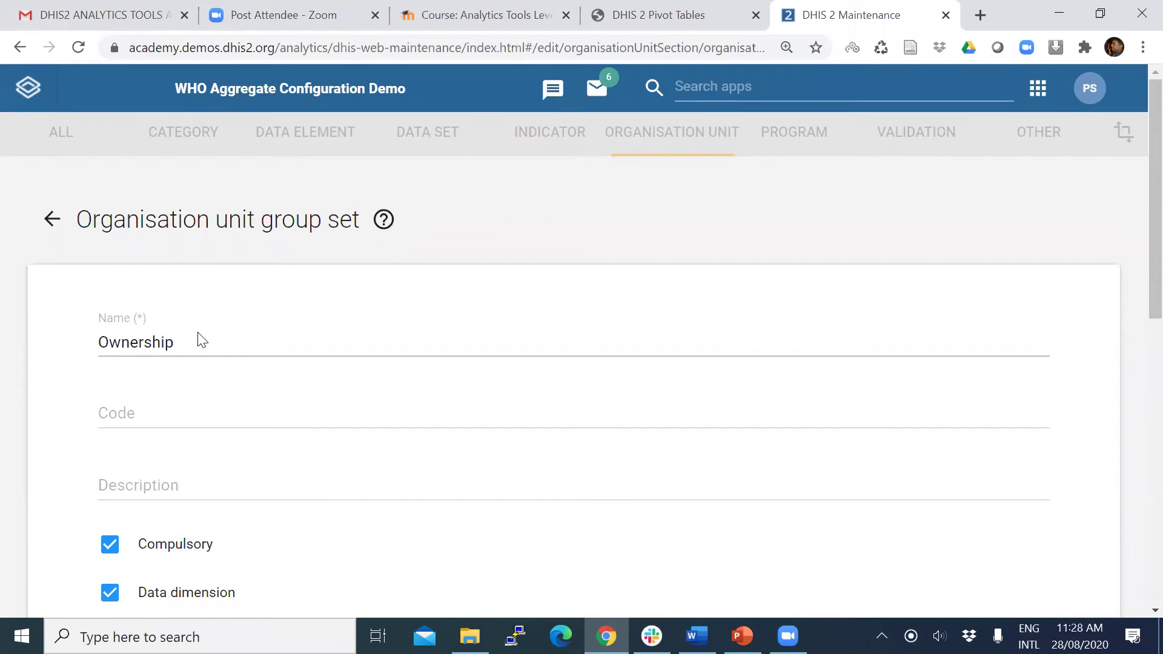
scroll(273, 335, down, 2)
scroll(257, 352, down, 3)
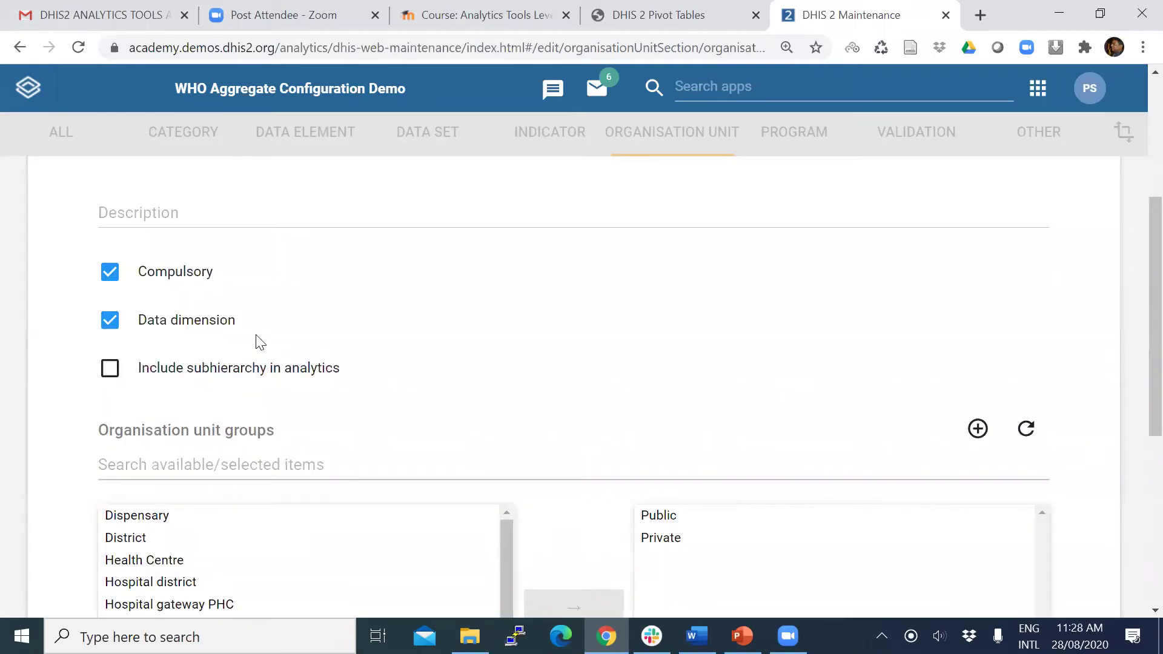
scroll(259, 343, up, 5)
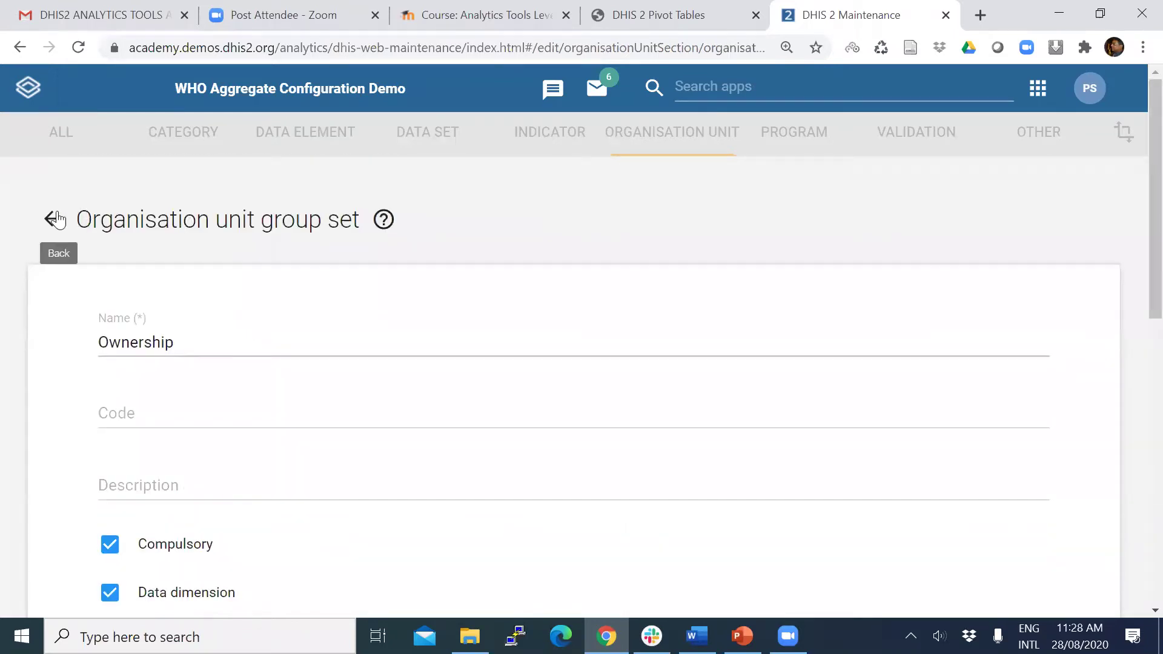
click(56, 219)
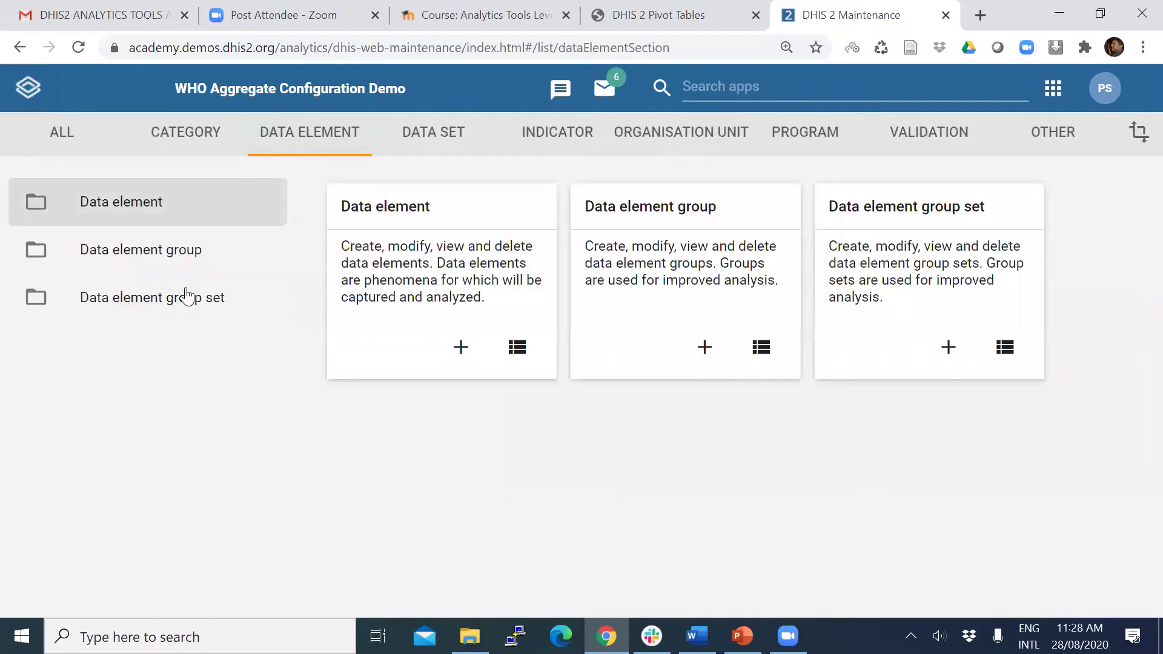
Browse the Main data element groups set, then switch back to the Pivot Tables tab
click(188, 297)
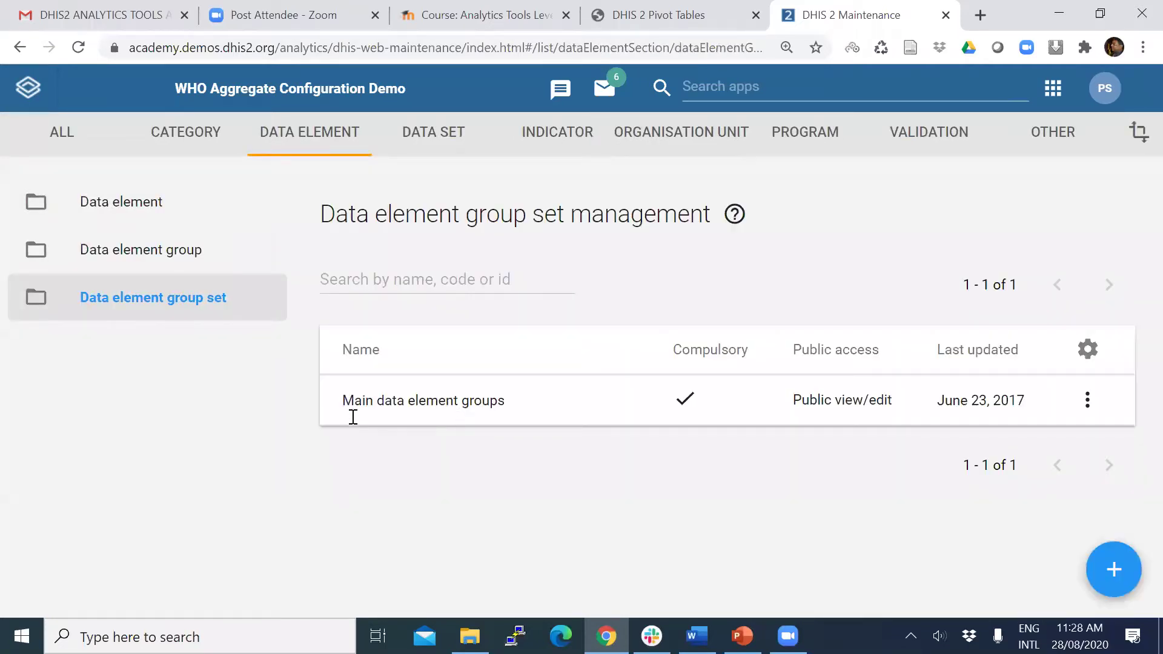
click(301, 406)
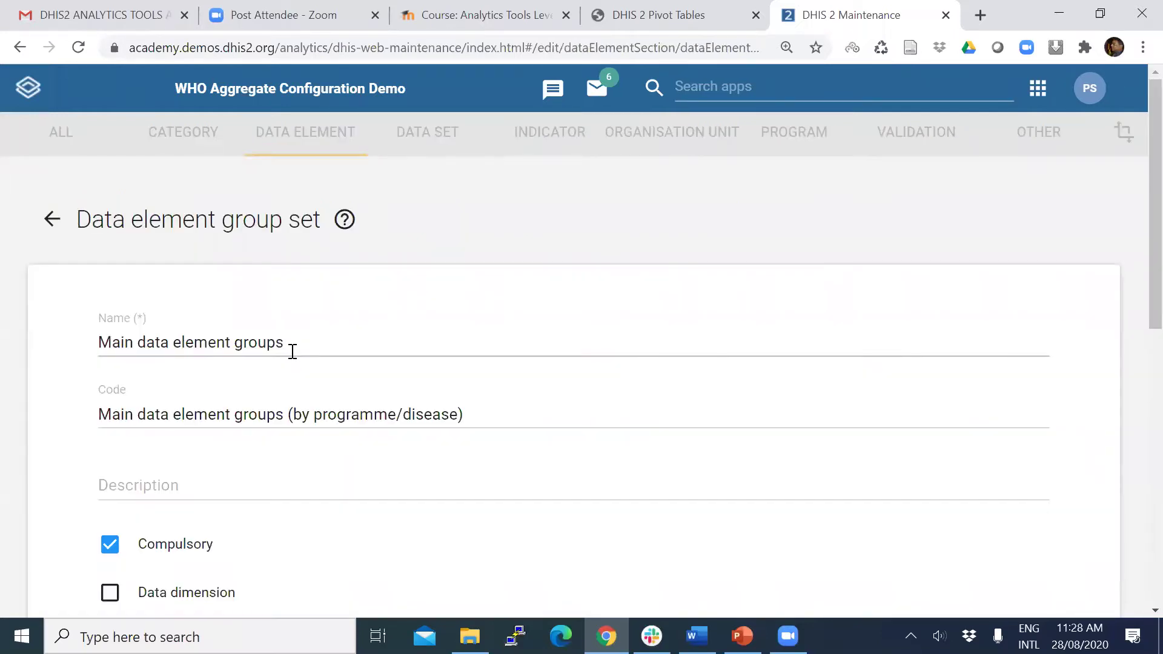
scroll(301, 348, down, 3)
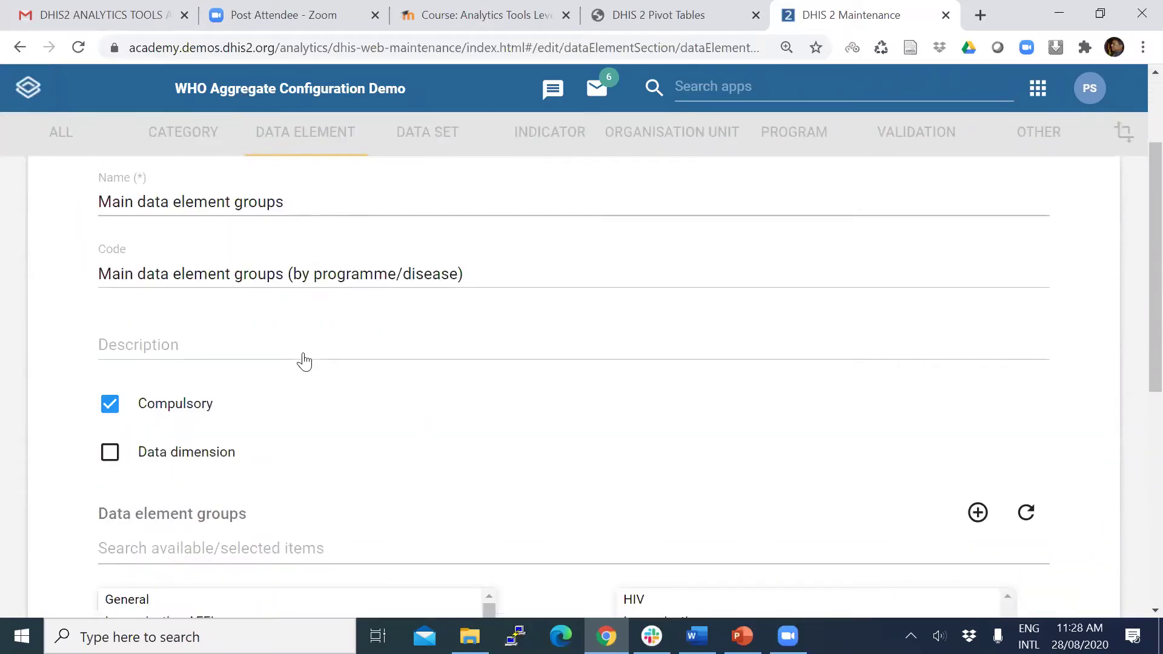
scroll(151, 305, down, 2)
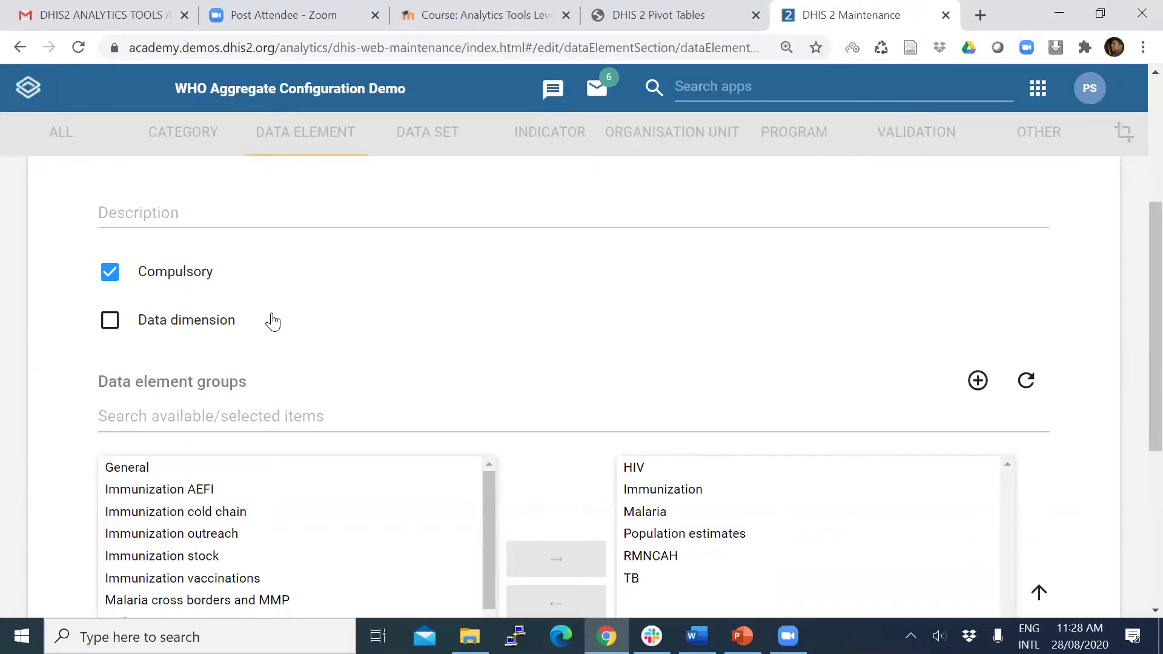
scroll(297, 346, down, 1)
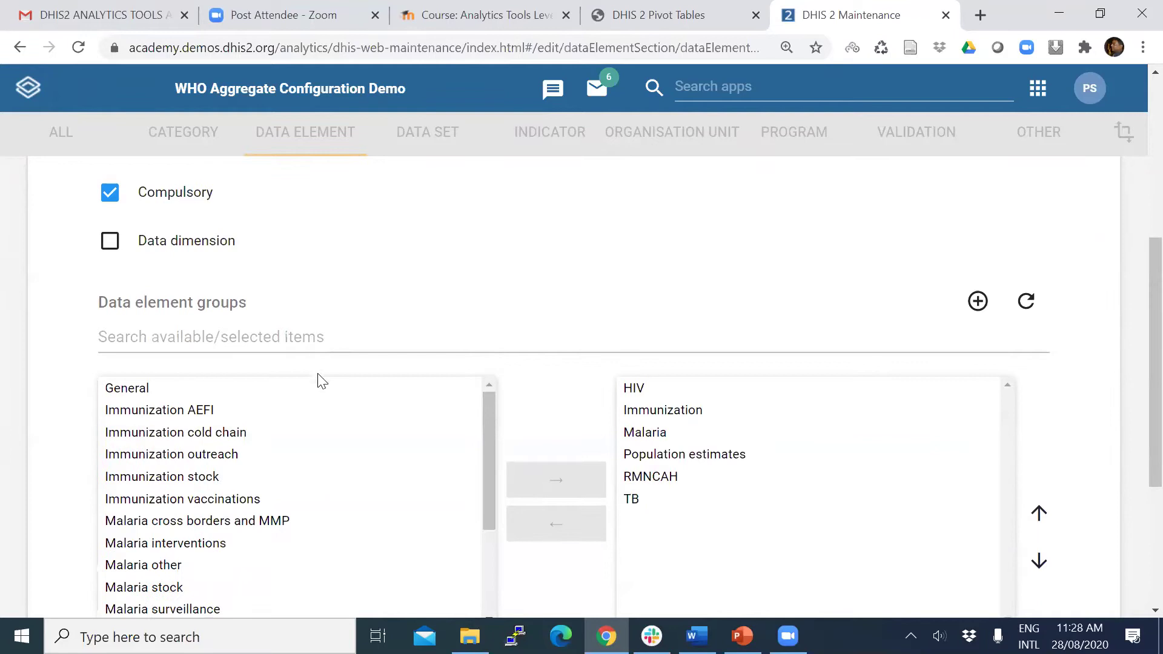
scroll(313, 528, down, 3)
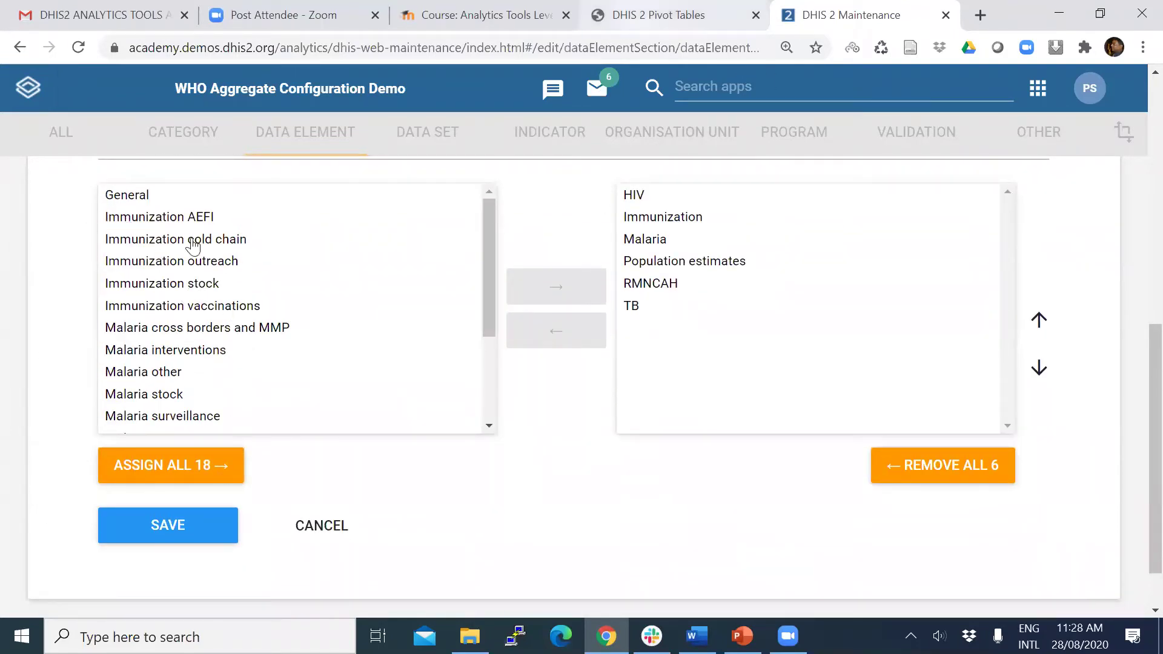
key(ctrl+shift+Tab)
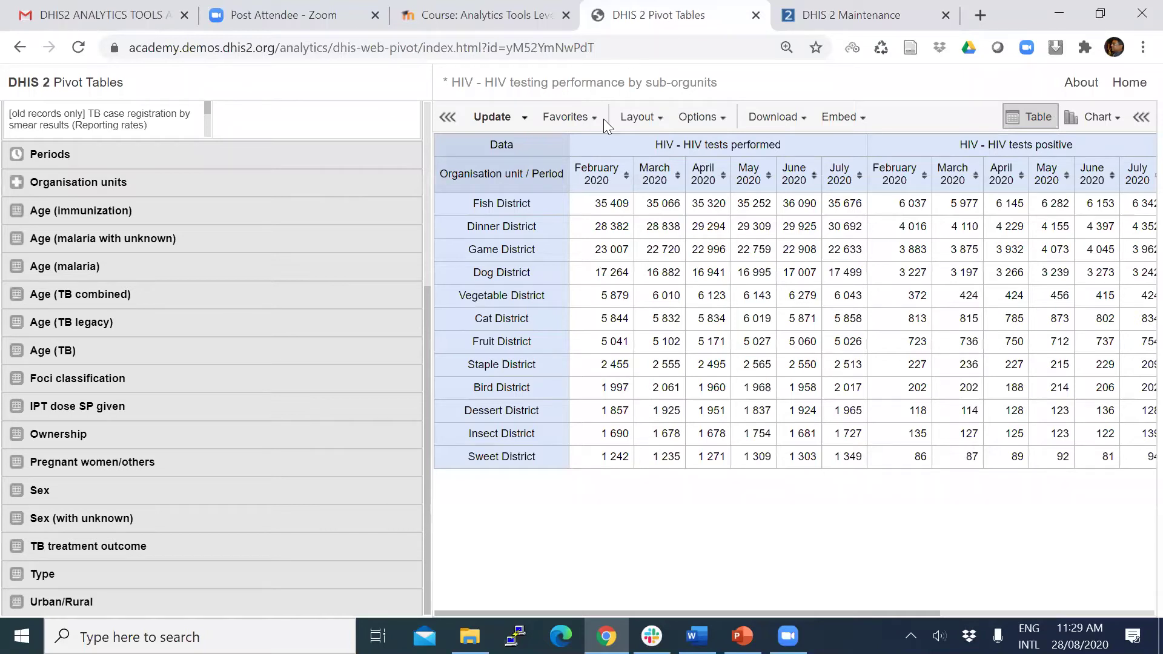
Search favorites for 'hiv test' and open 'HIV - HIV testing performance by sub-orgunits', discarding changes
click(569, 118)
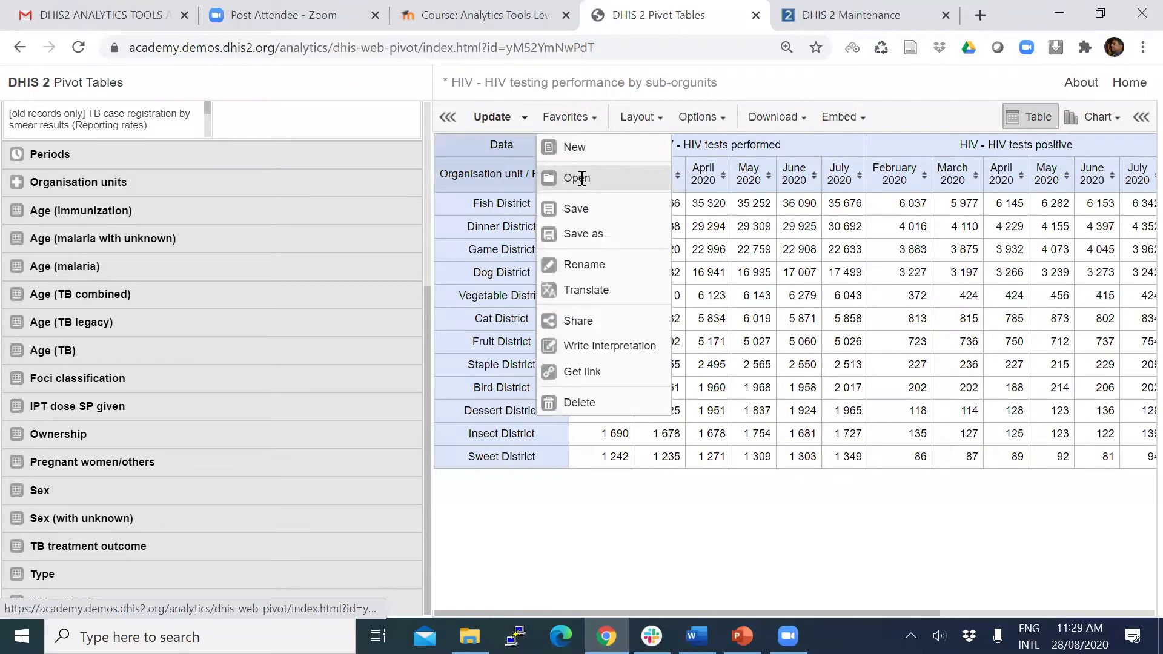
click(575, 177)
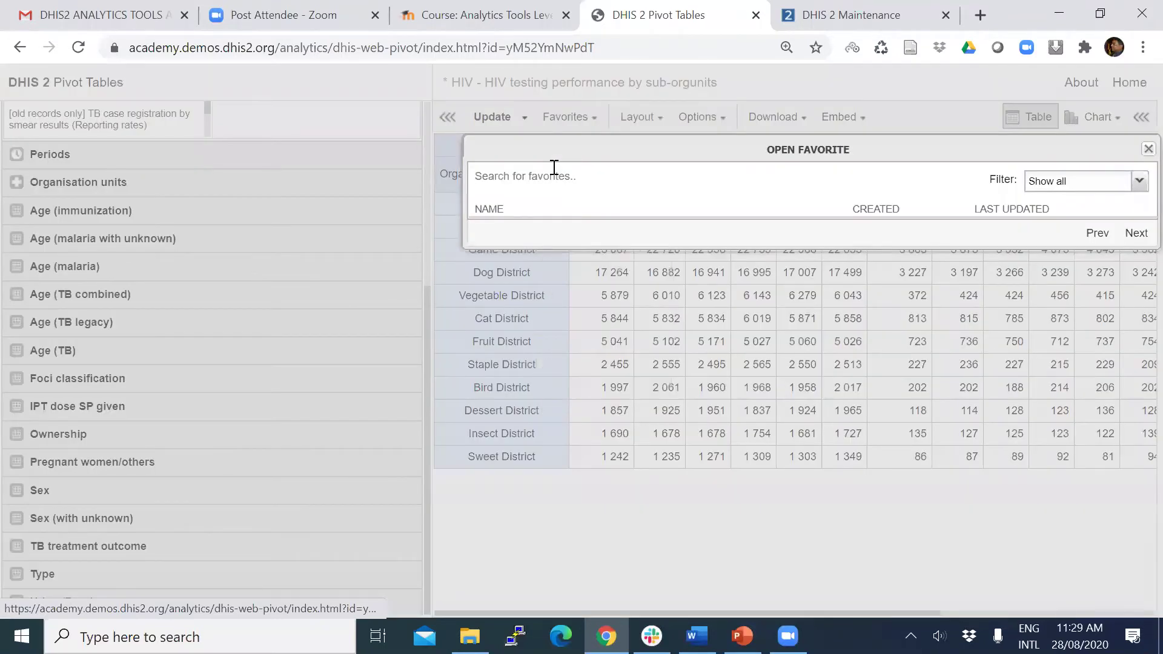
text(hiv )
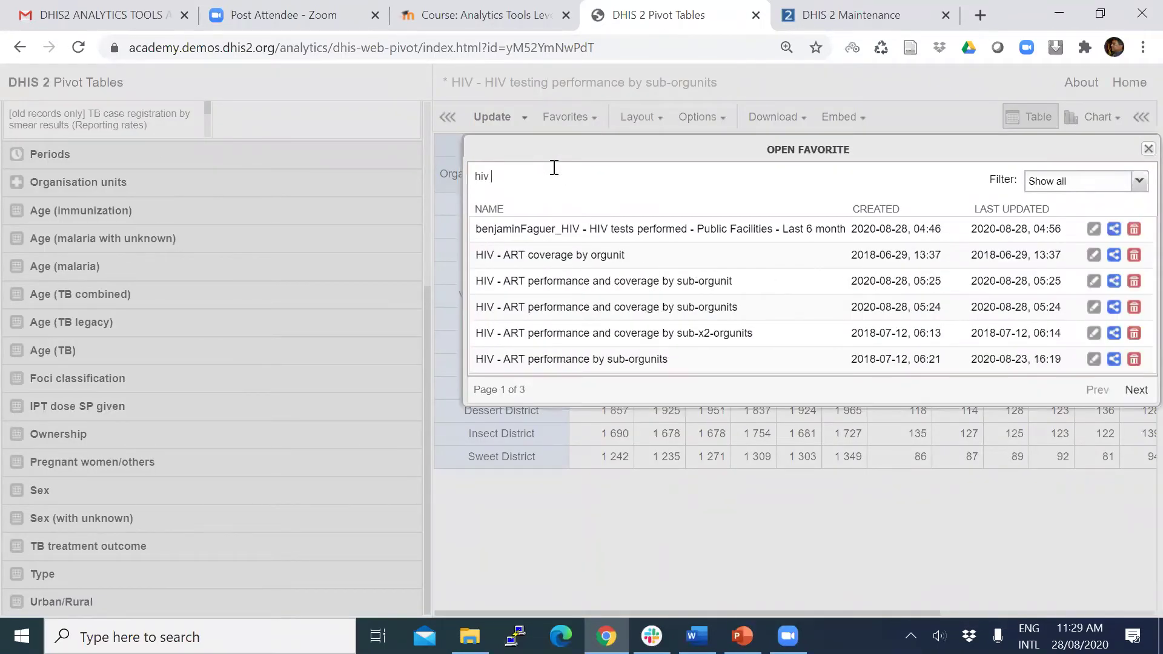
text(test)
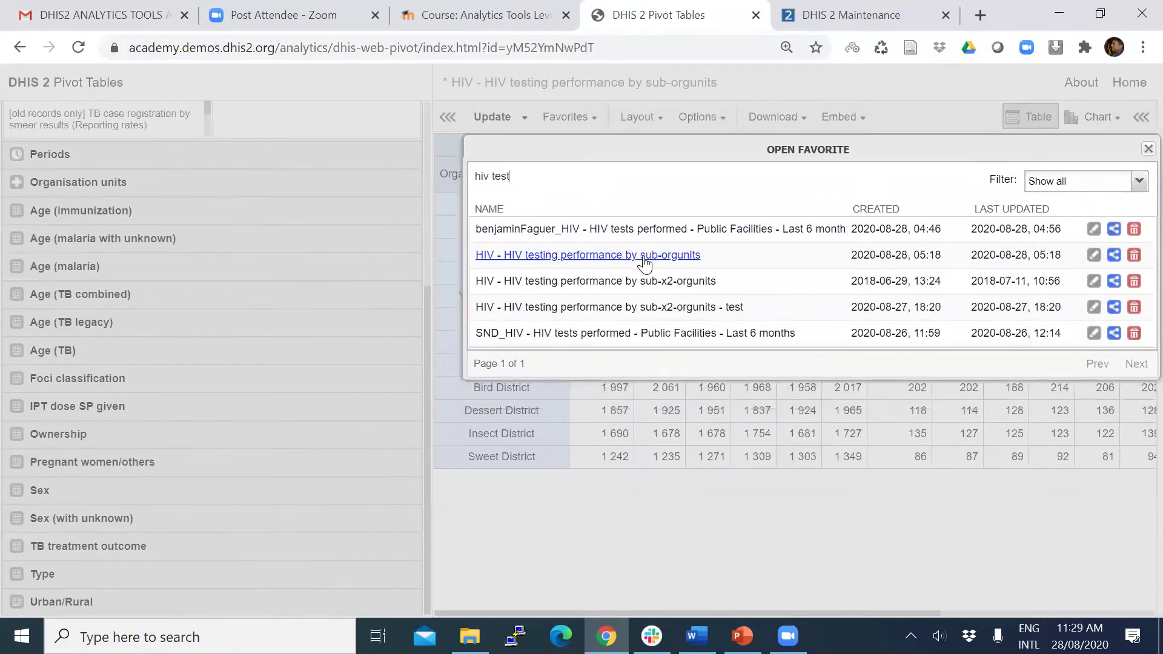
click(647, 259)
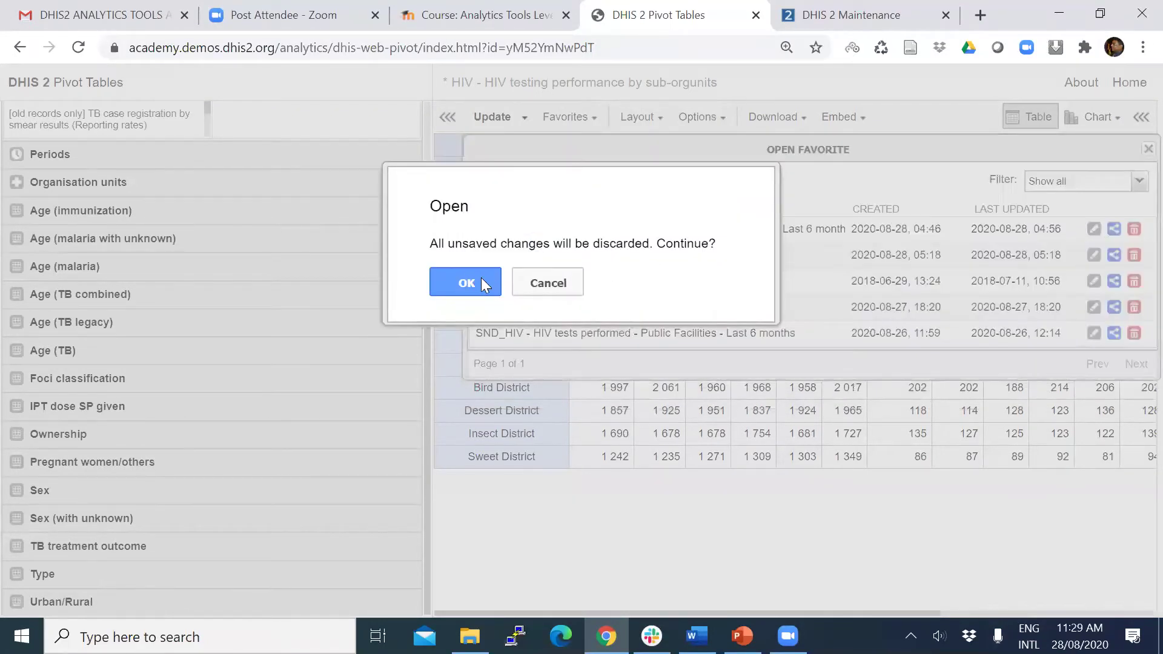
key(Return)
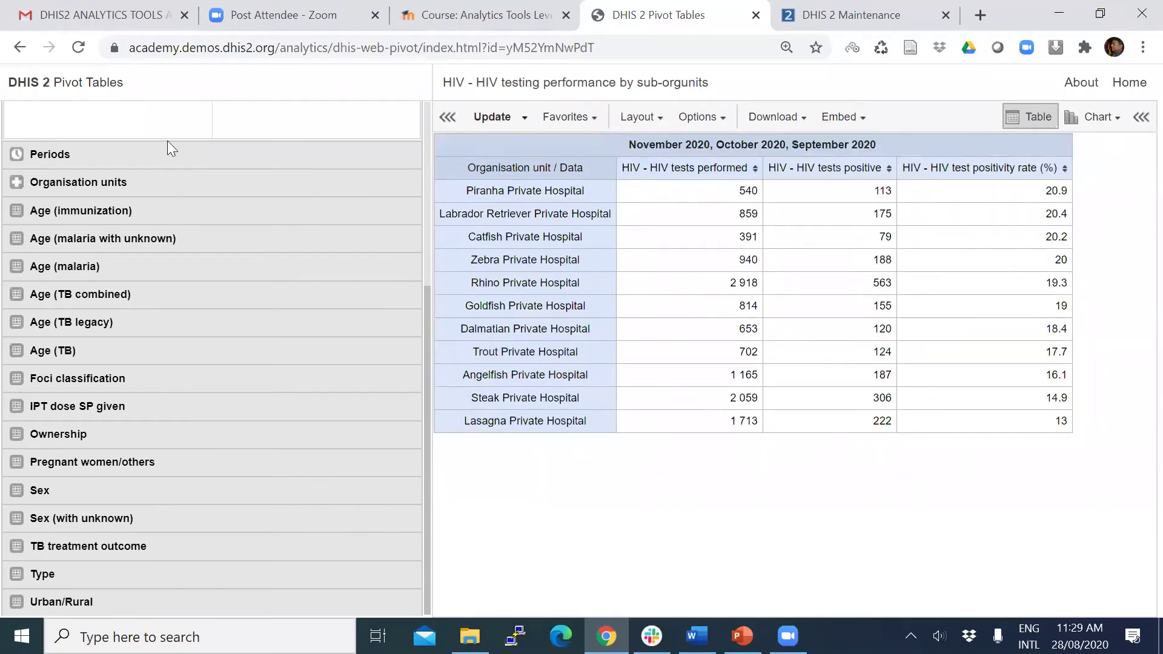
Select organisation units by the District level and update, dismissing the error that appears
scroll(176, 248, up, 5)
scroll(40, 193, up, 1)
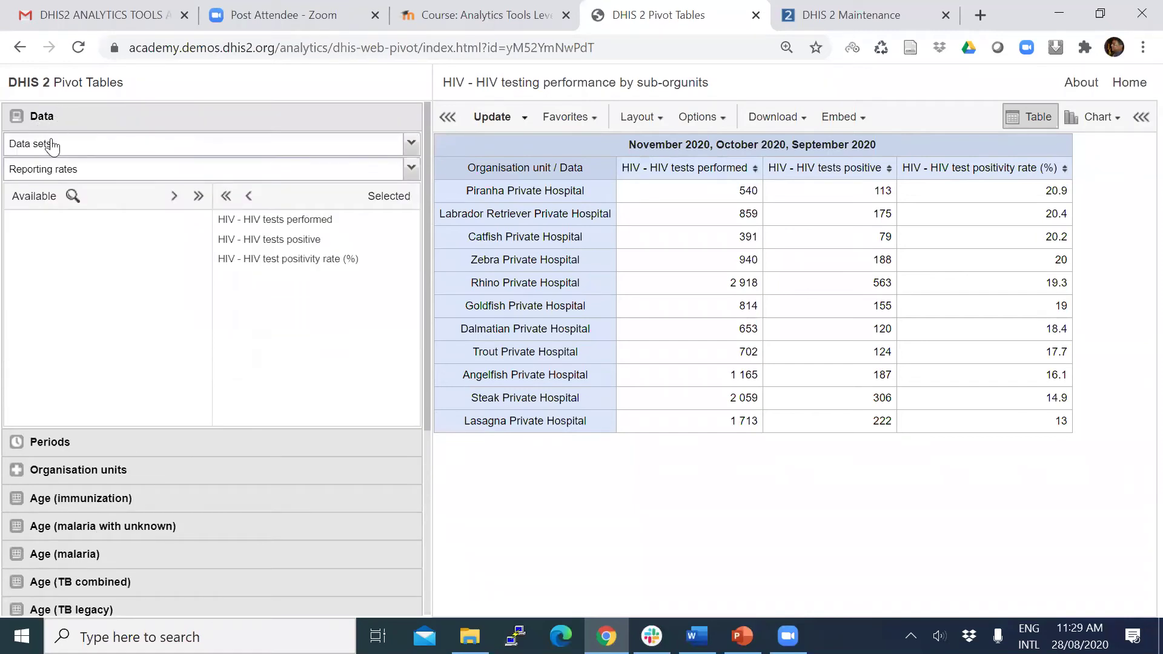
click(63, 441)
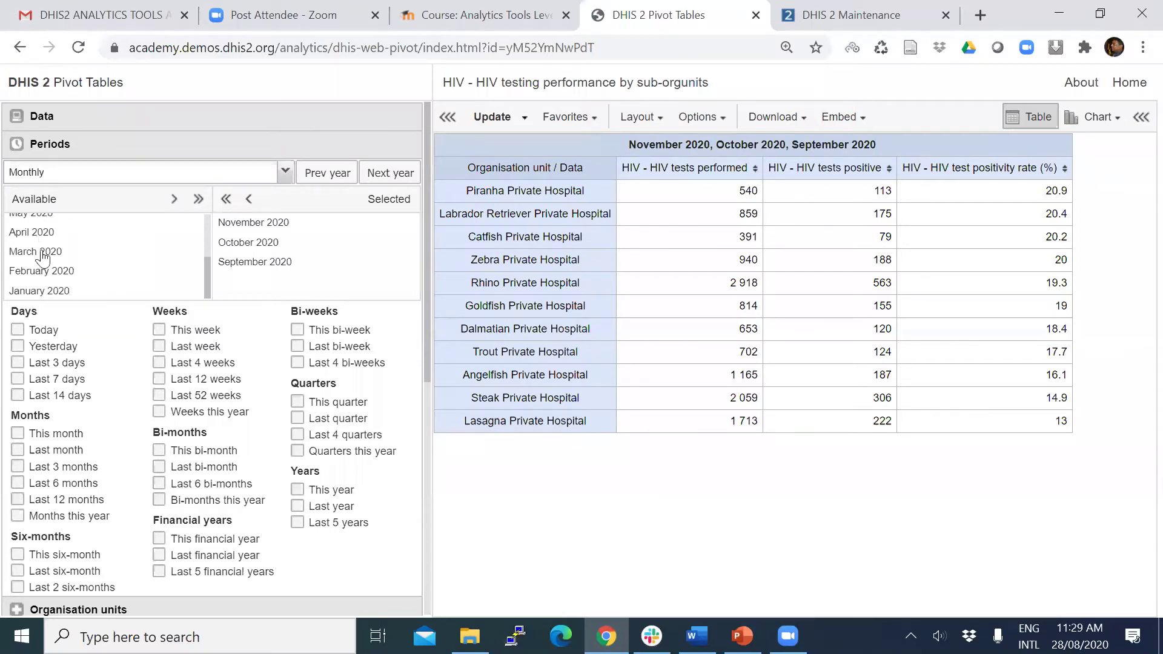
scroll(48, 291, down, 10)
scroll(49, 292, up, 3)
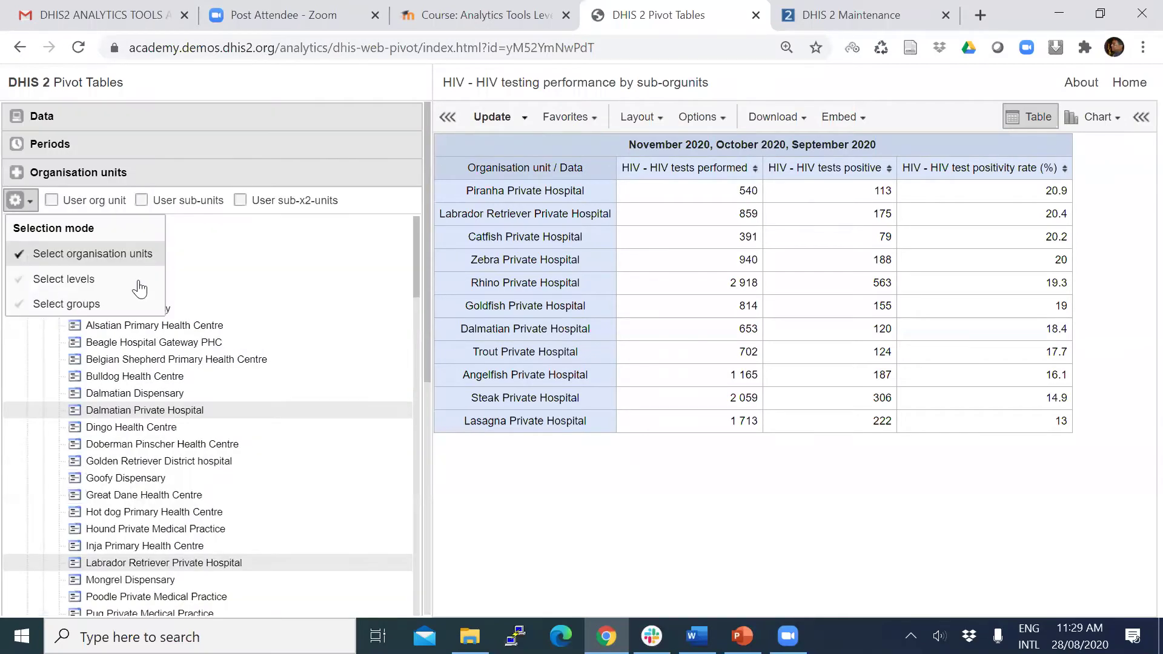
click(117, 278)
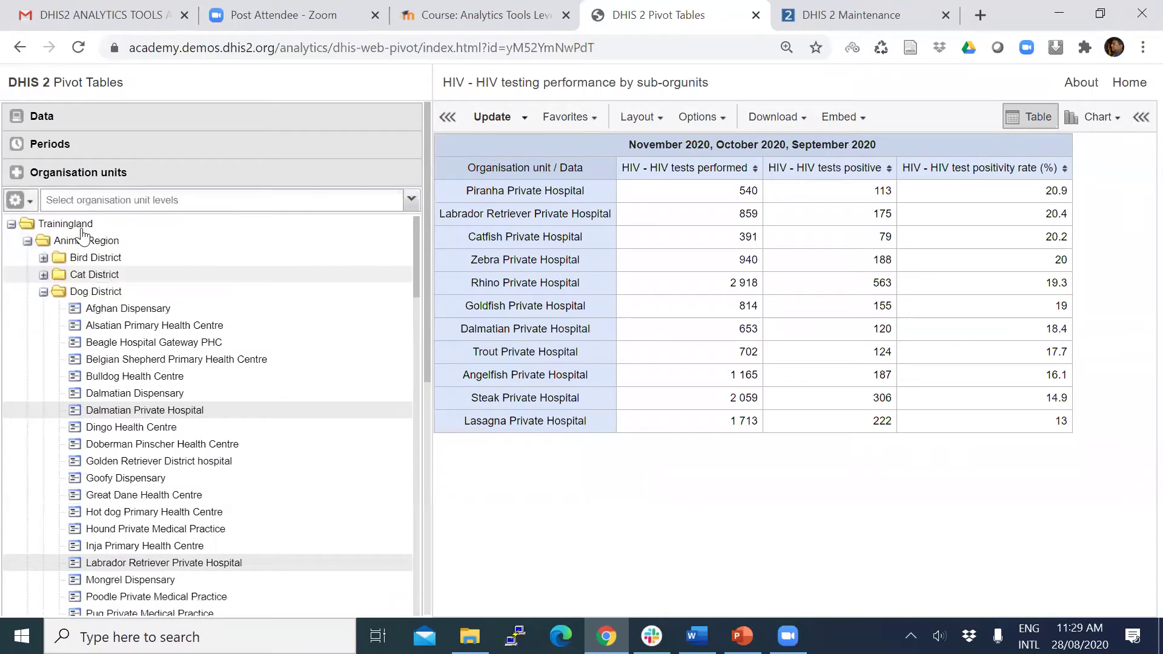
click(122, 200)
click(64, 260)
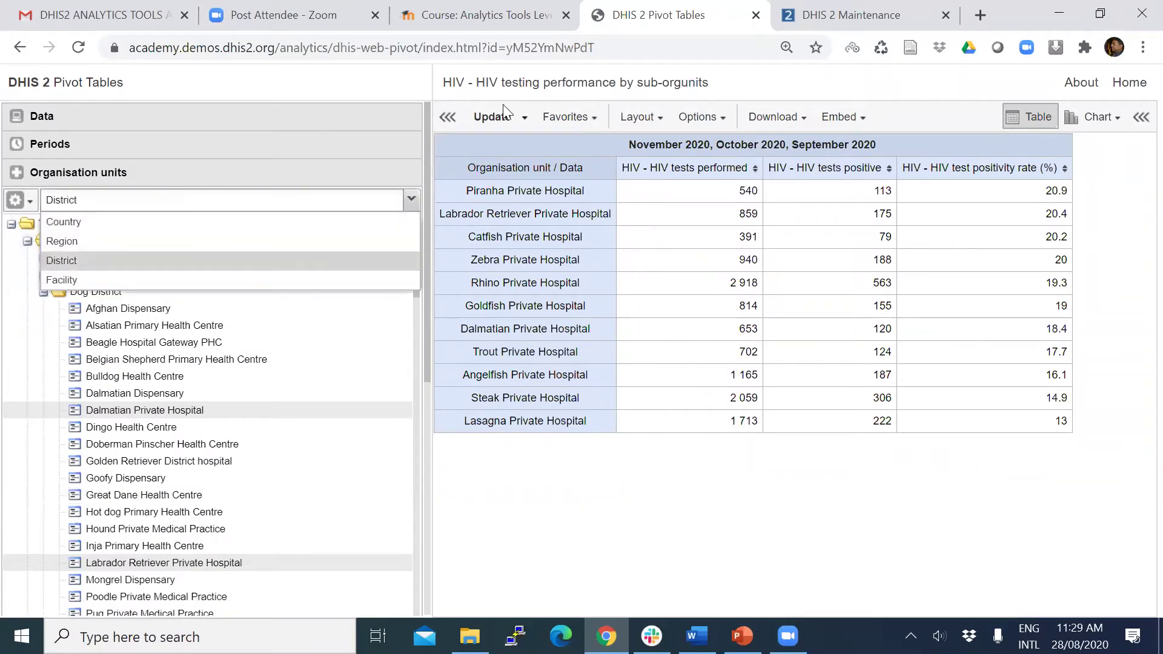
click(503, 112)
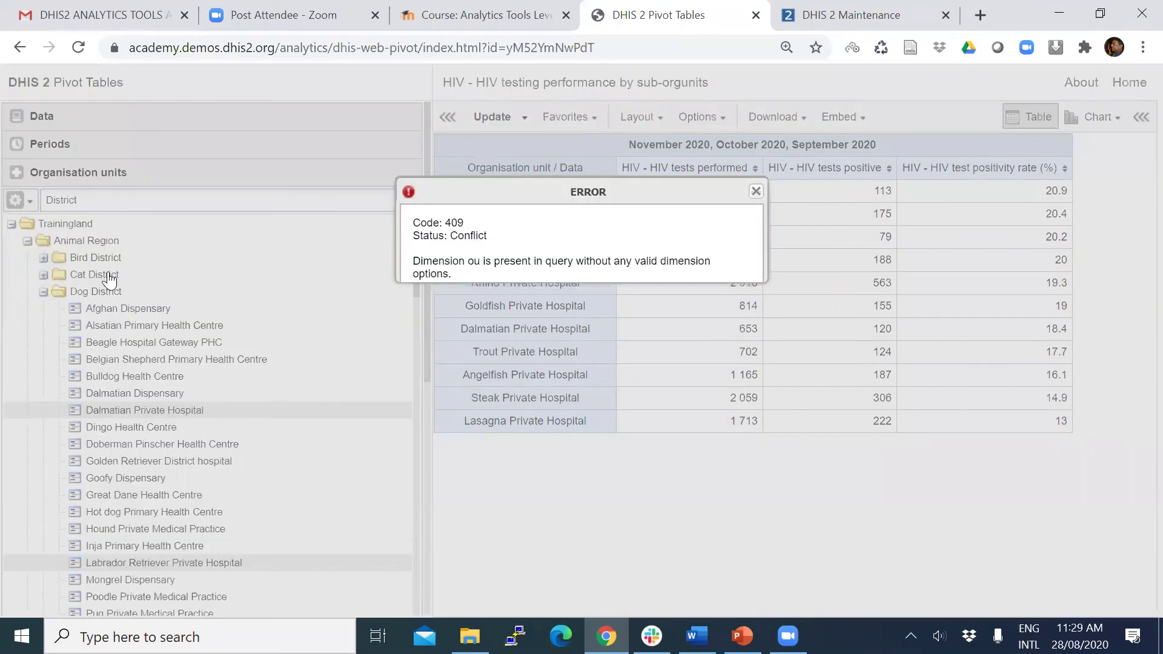
click(493, 127)
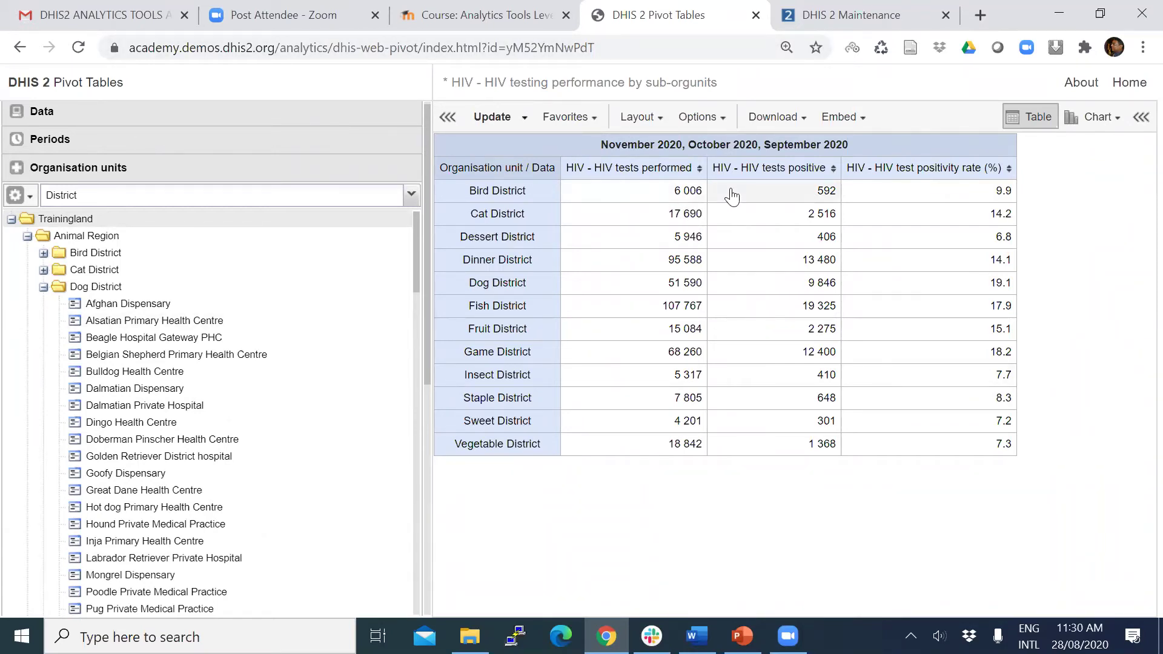
Remove HIV tests positive and HIV test positivity rate (%) from the data, and add Last 5 years
click(121, 117)
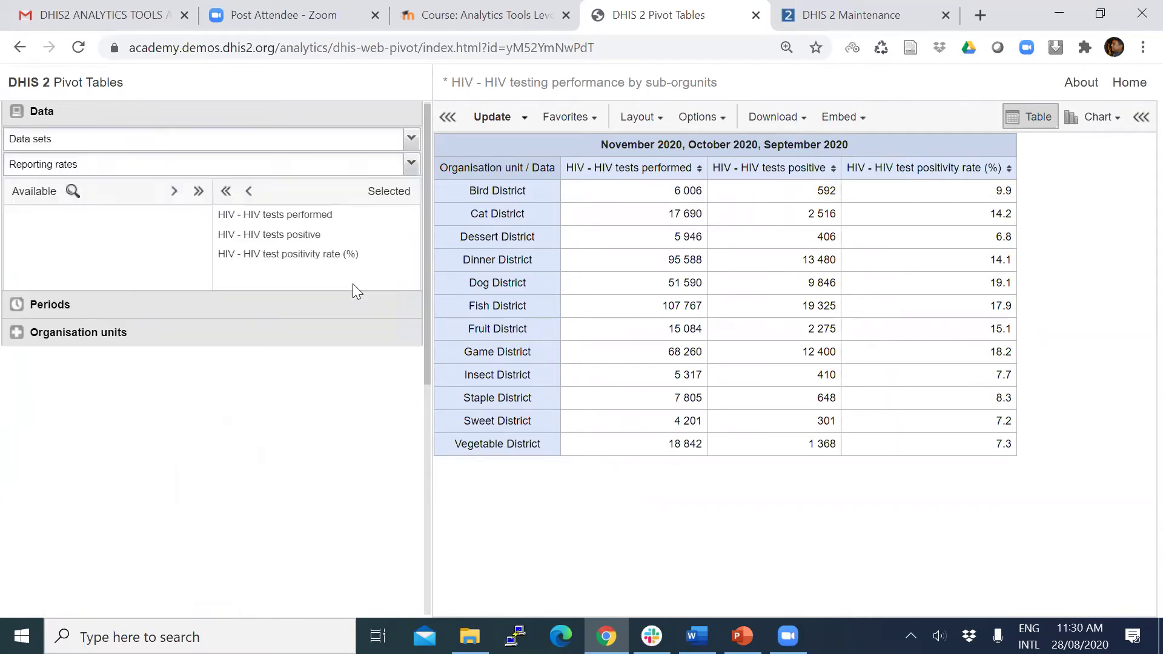
double_click(265, 239)
double_click(270, 238)
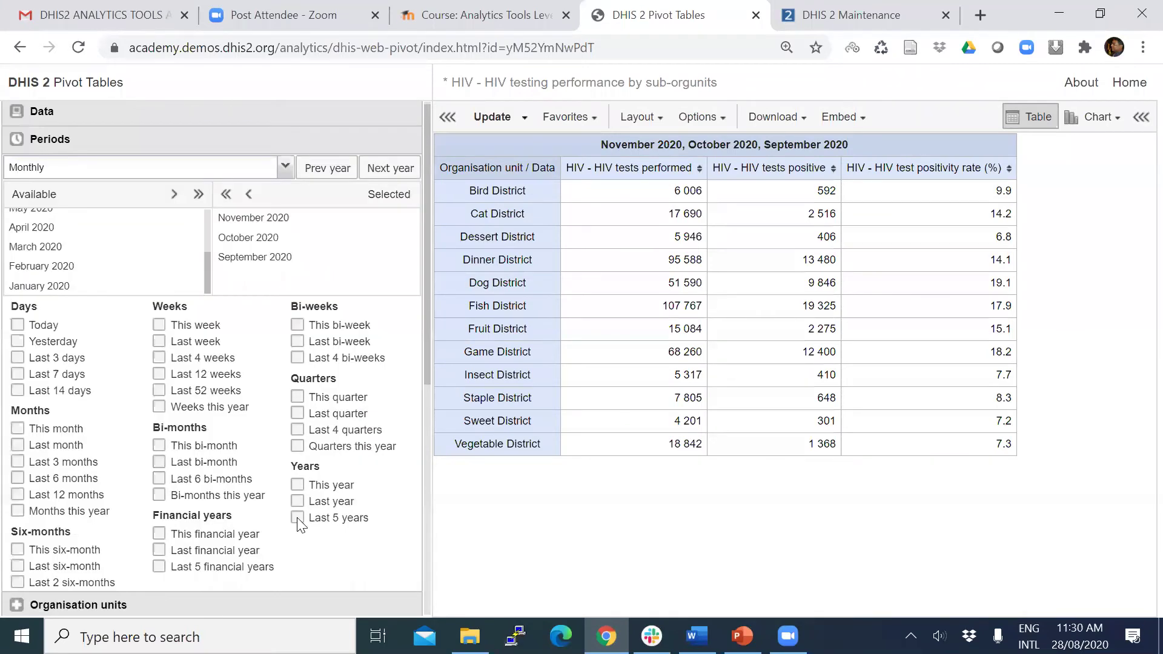
click(298, 518)
scroll(254, 455, down, 3)
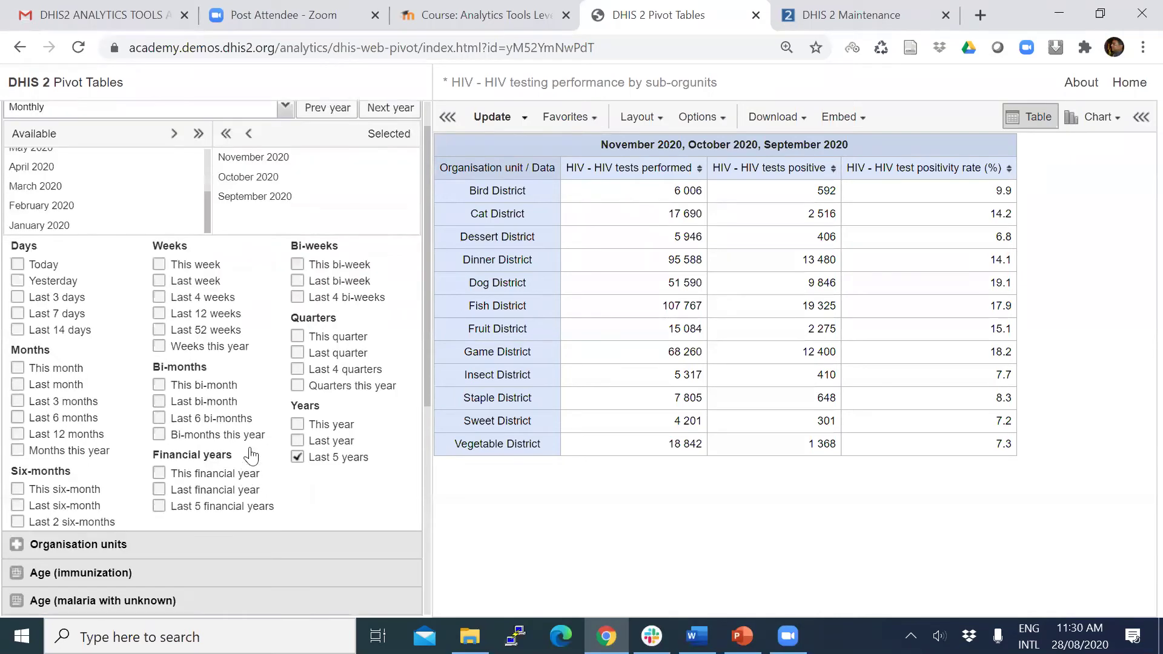
Replace the District level with the Facility level and update the table
click(142, 428)
scroll(208, 401, down, 5)
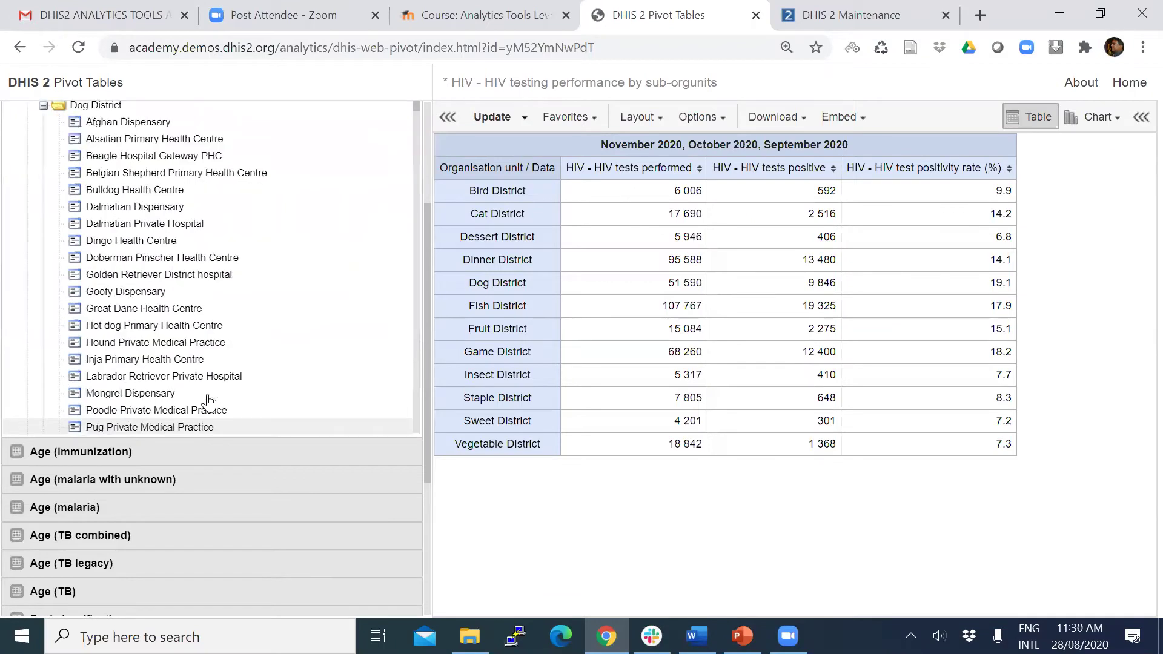
scroll(77, 231, up, 3)
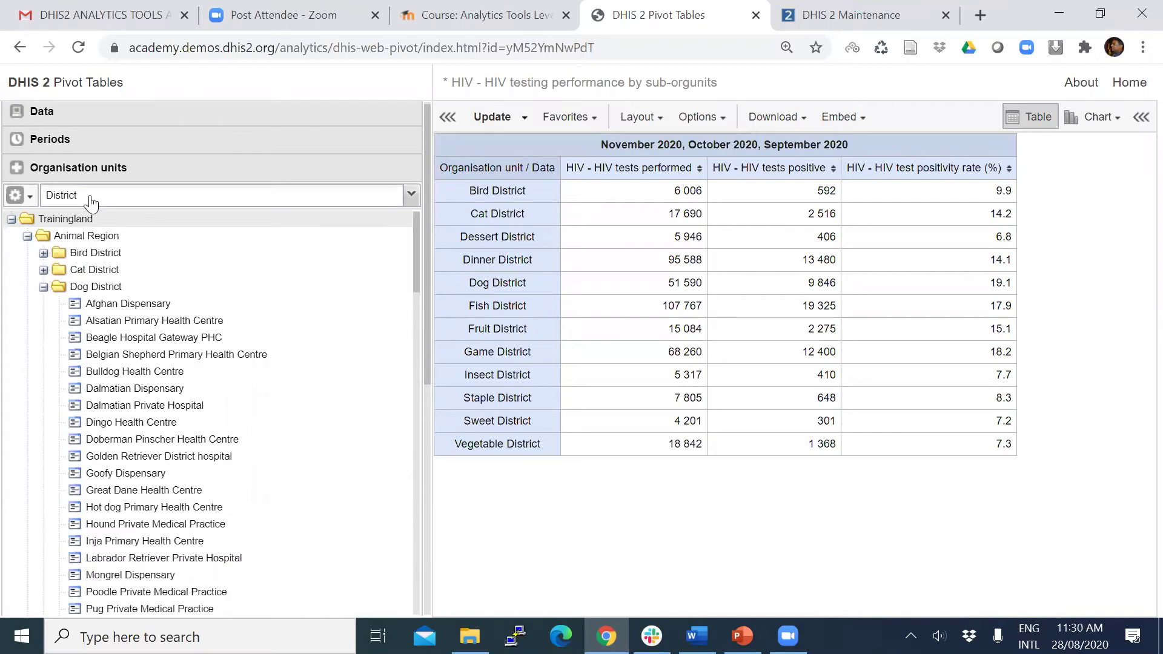
click(91, 198)
click(87, 278)
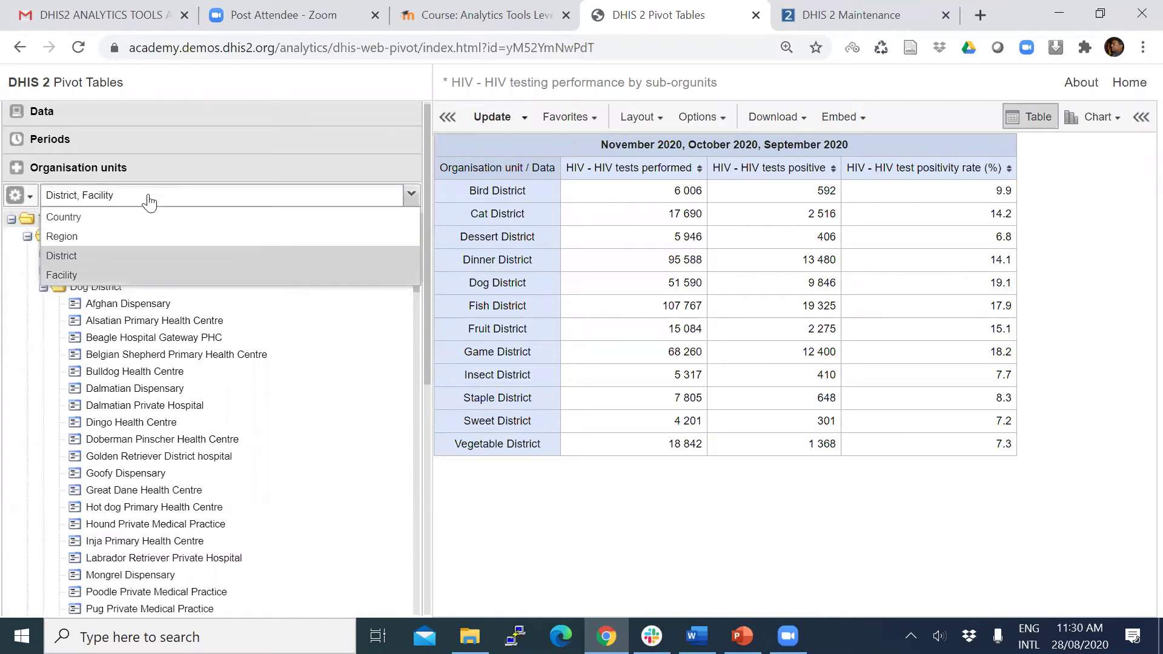
click(68, 257)
click(493, 117)
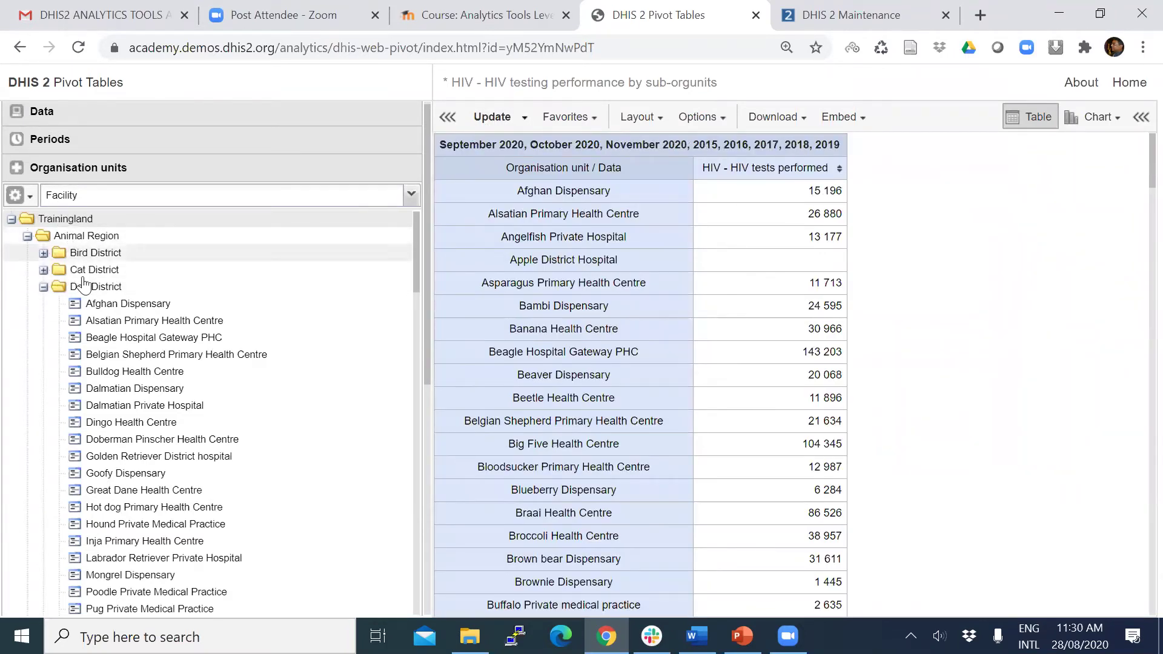
Collapse Dog, Fish and Game Districts so the table lists only Bird District facilities
click(44, 288)
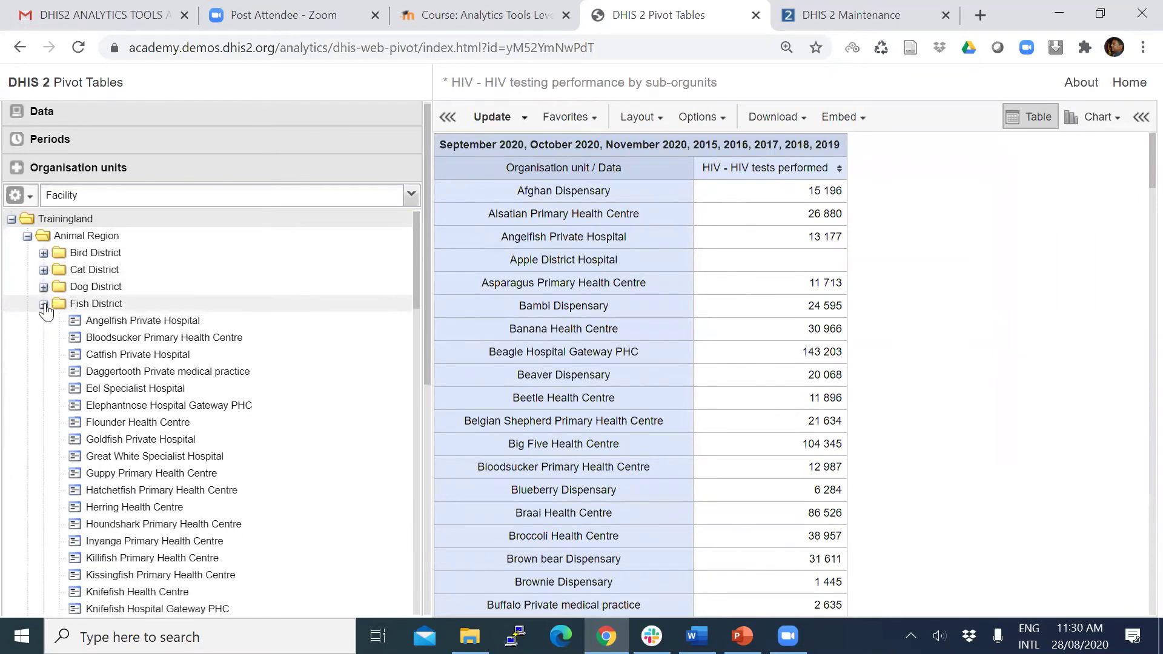
click(44, 304)
click(43, 321)
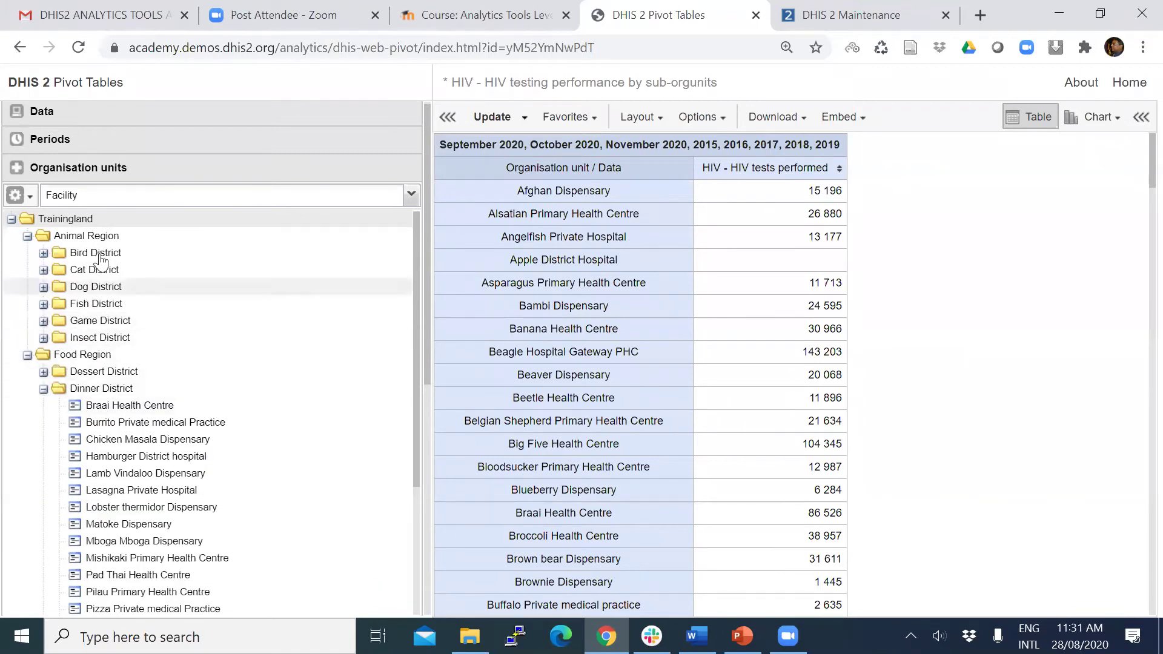
click(488, 119)
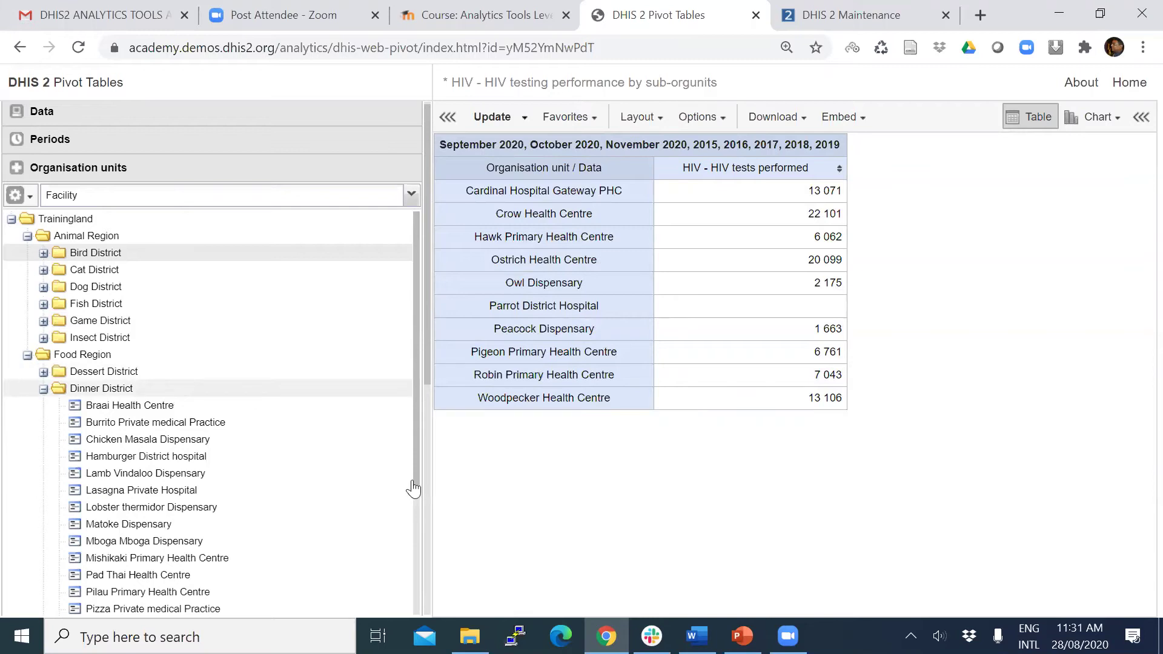
click(67, 139)
scroll(207, 255, down, 2)
scroll(208, 254, up, 3)
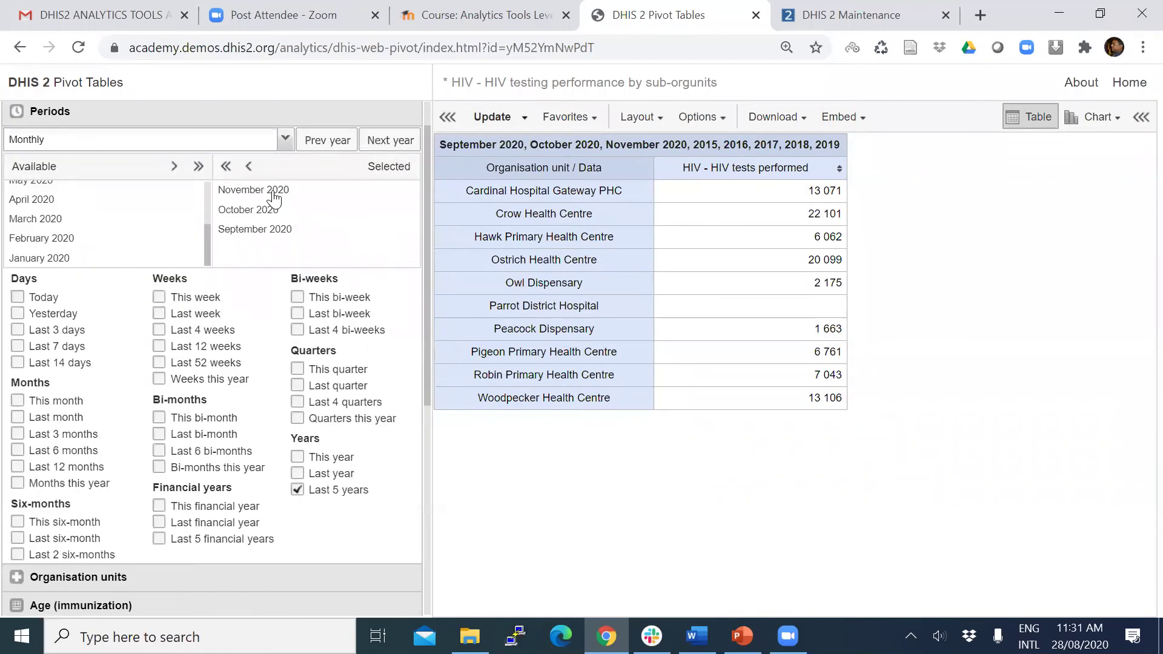
Clear the selected months and move Periods from the report filter into the column dimensions
click(226, 198)
click(491, 117)
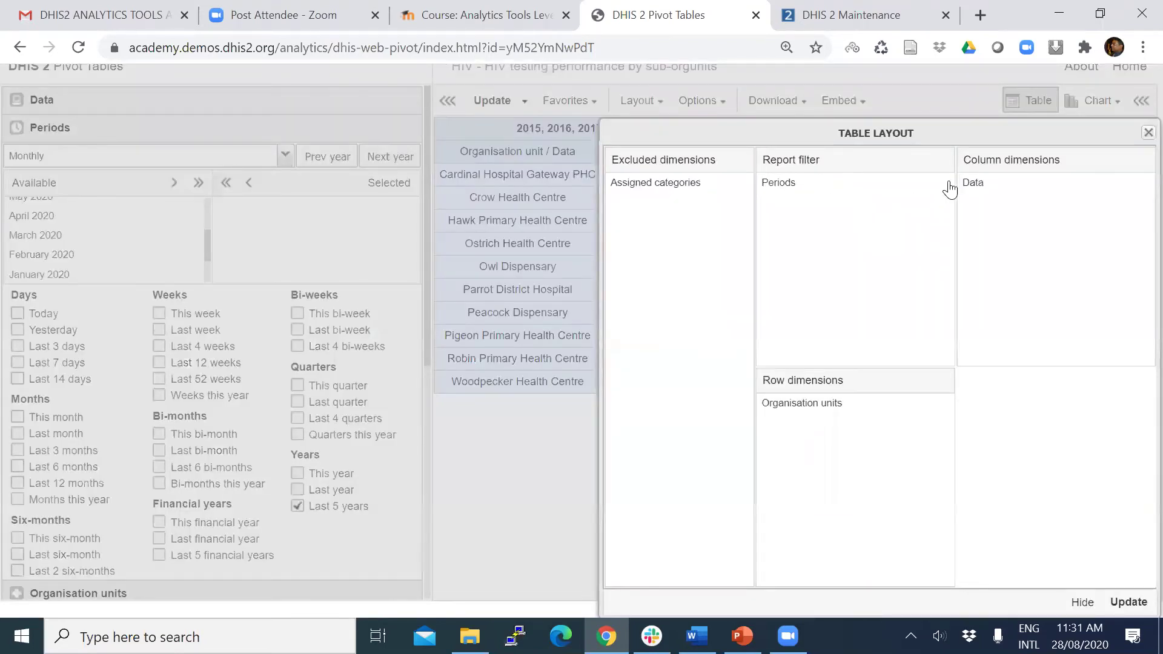
drag(949, 190, 983, 193)
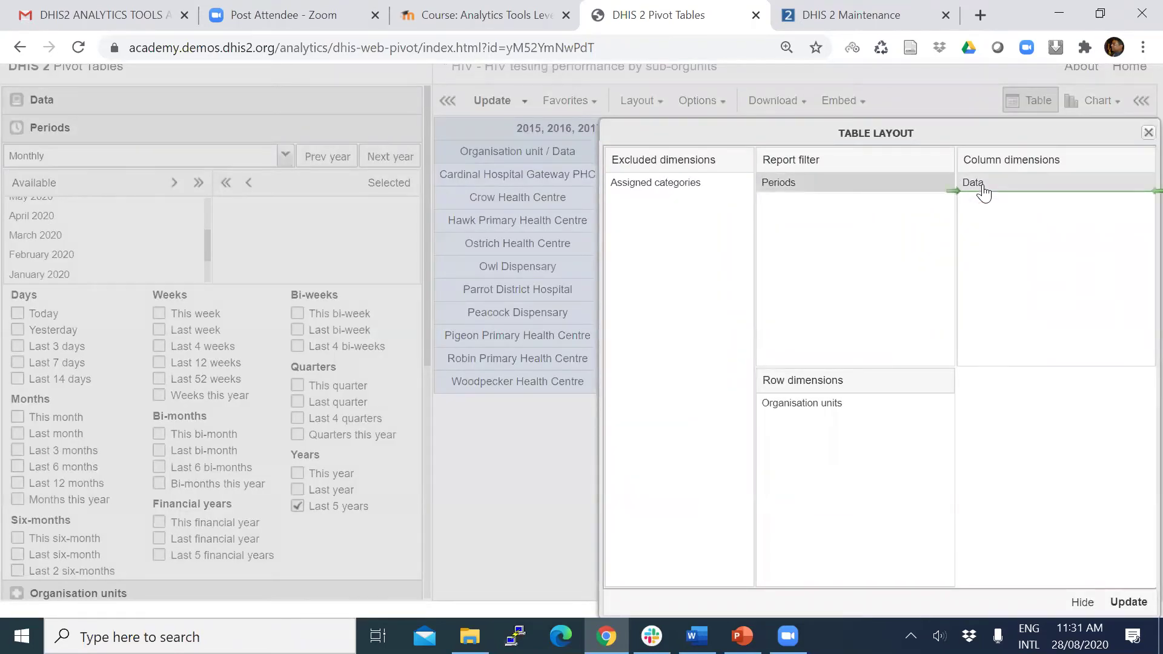
drag(983, 192, 984, 194)
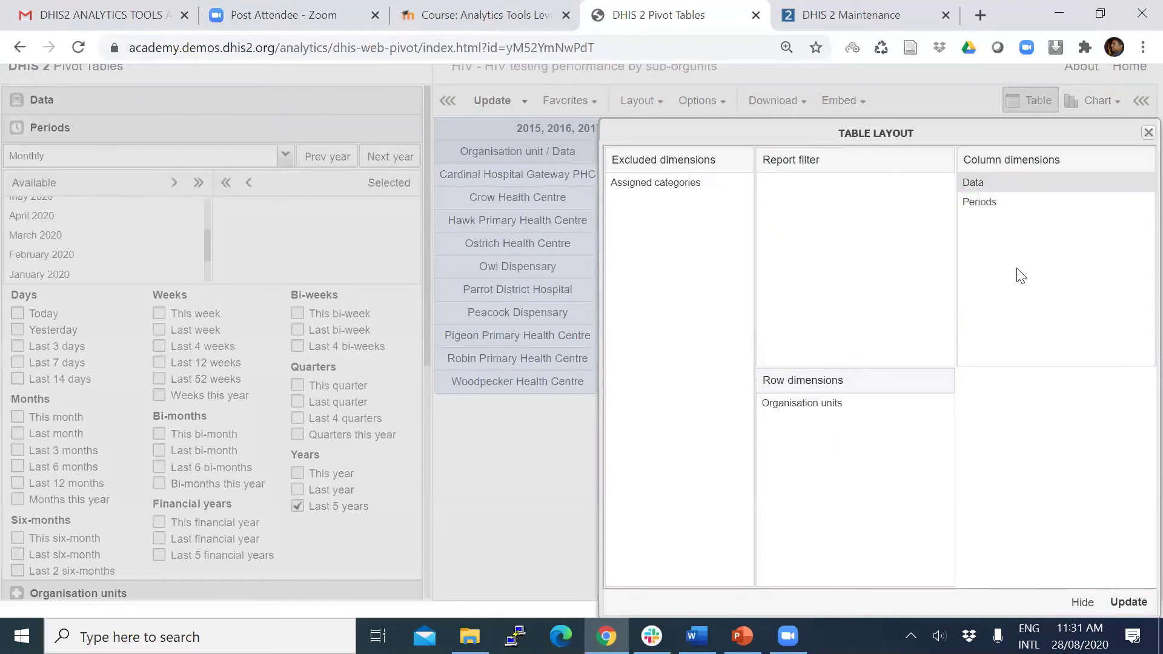
click(1131, 602)
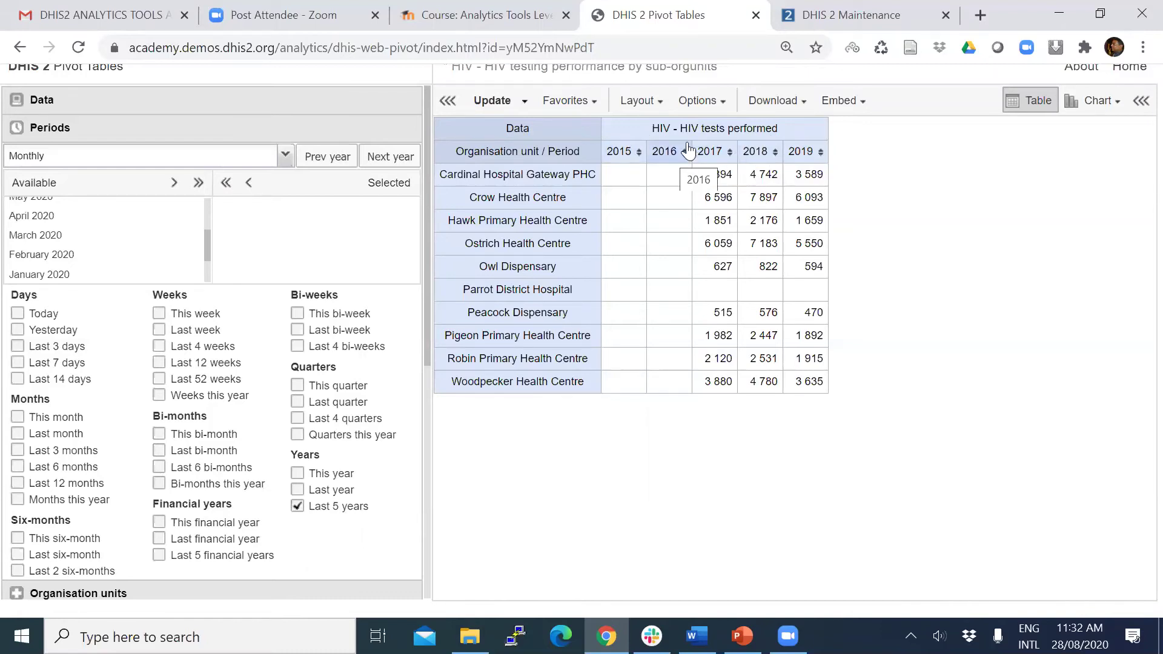
Apply Table Options to show HIV tests per facility for 2017, 2018 and 2019
click(710, 113)
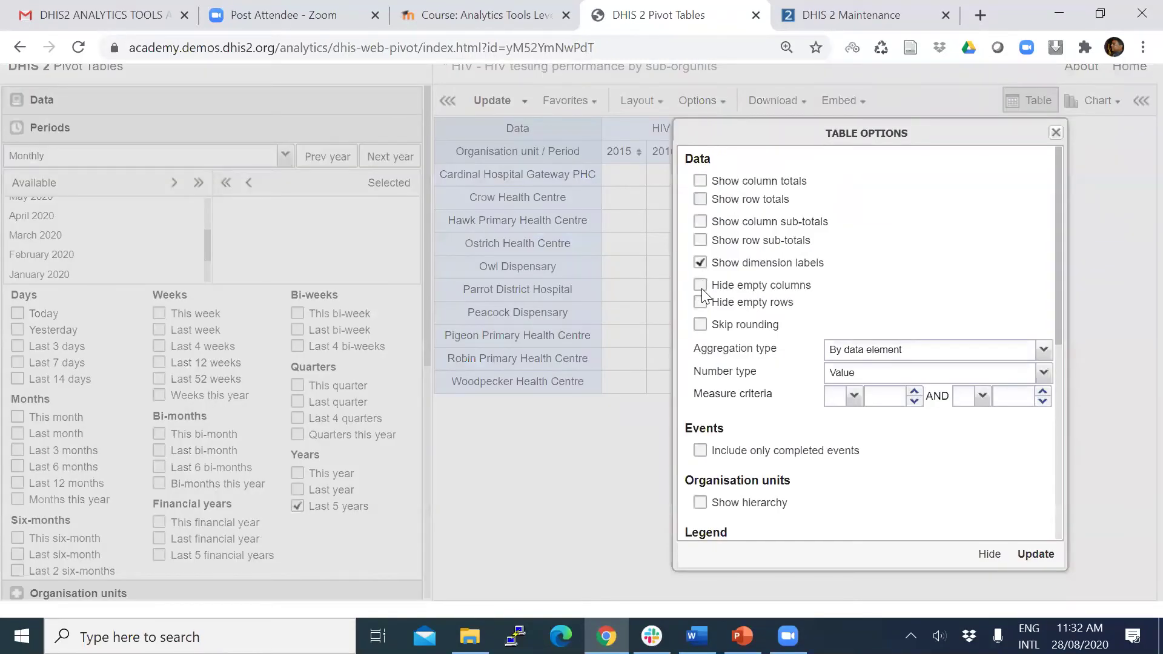
click(1035, 553)
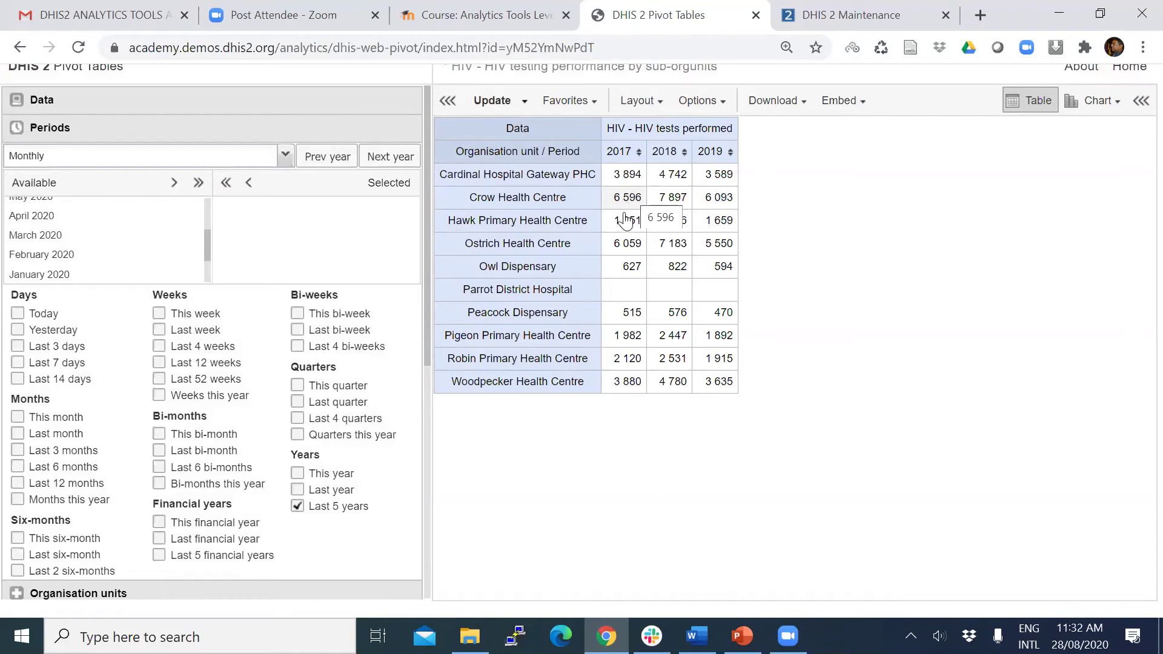
Add the Sex dimension's Female and Male options as columns under each year
click(91, 139)
click(92, 155)
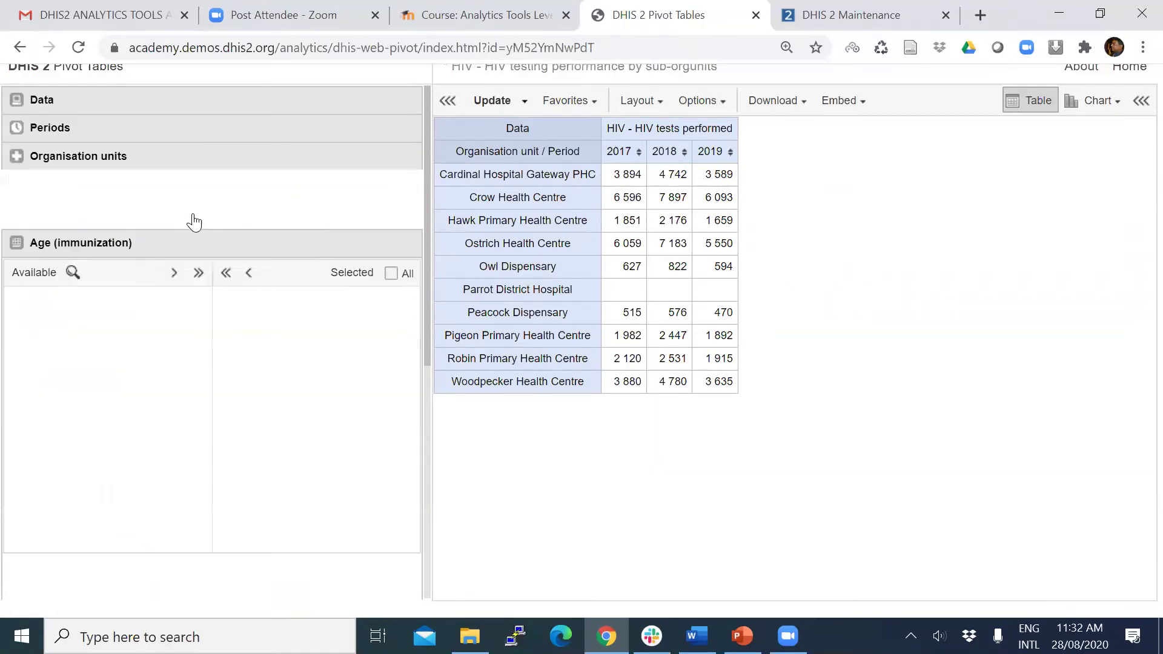
click(135, 182)
scroll(220, 351, down, 4)
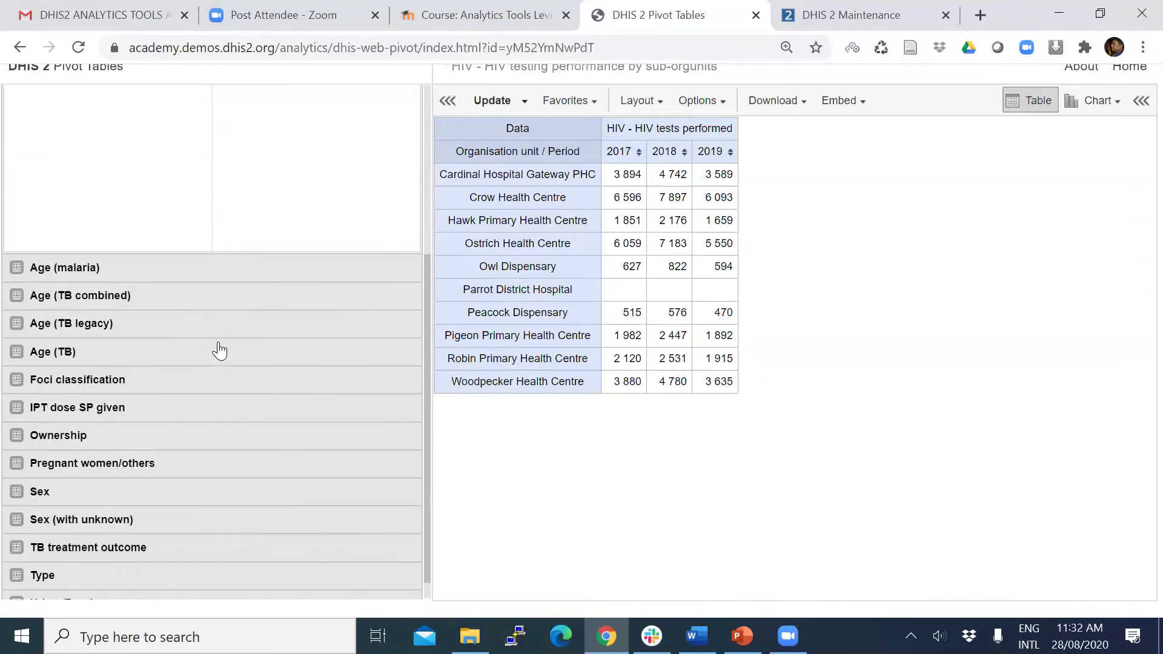
scroll(219, 351, down, 1)
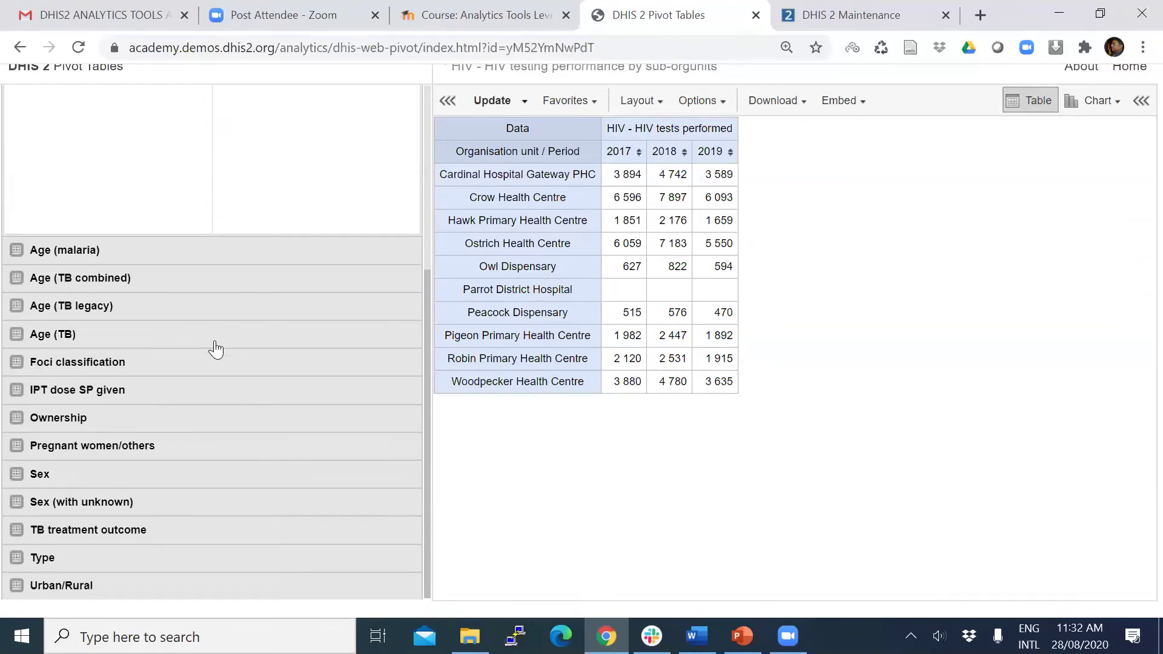
click(40, 476)
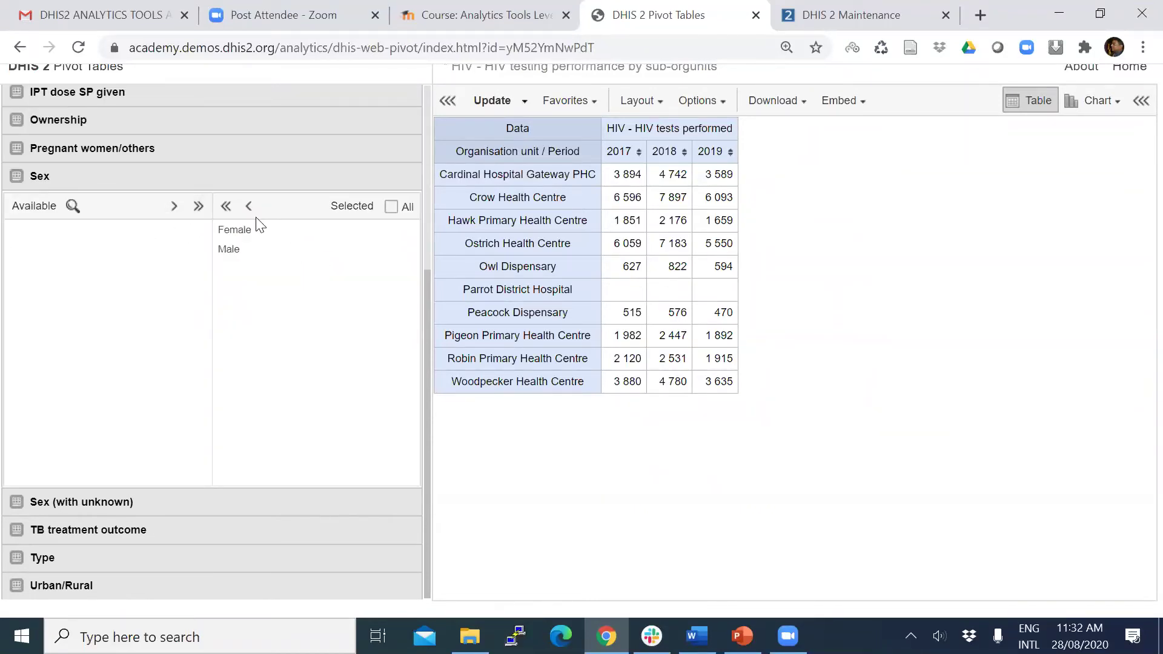
click(645, 106)
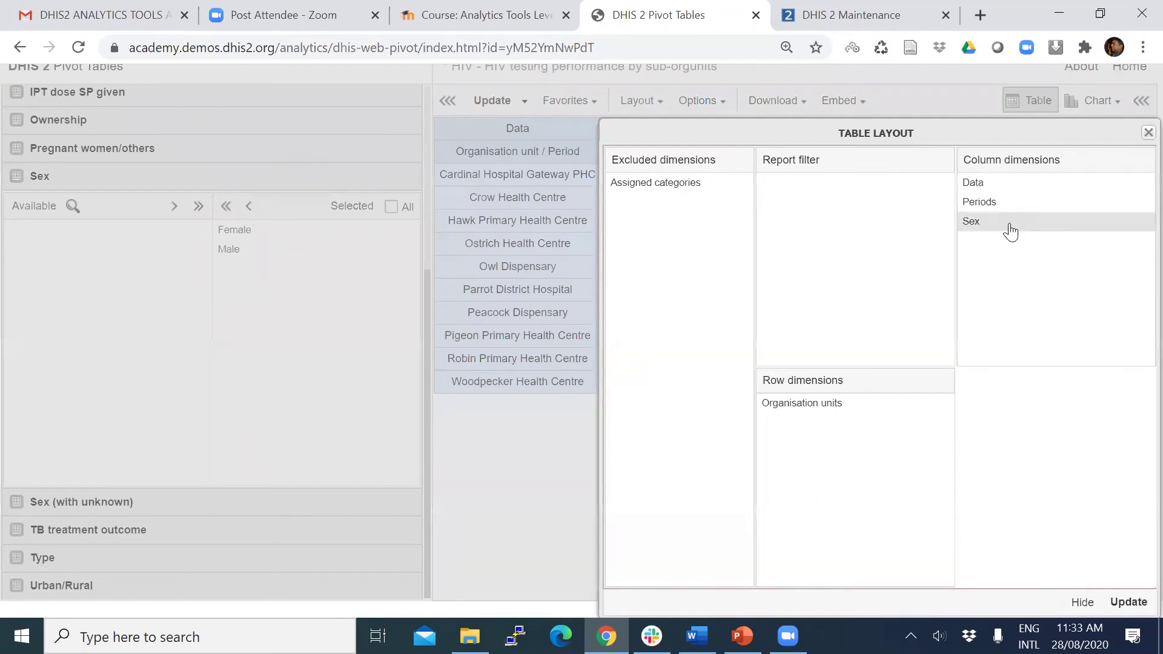
click(1127, 602)
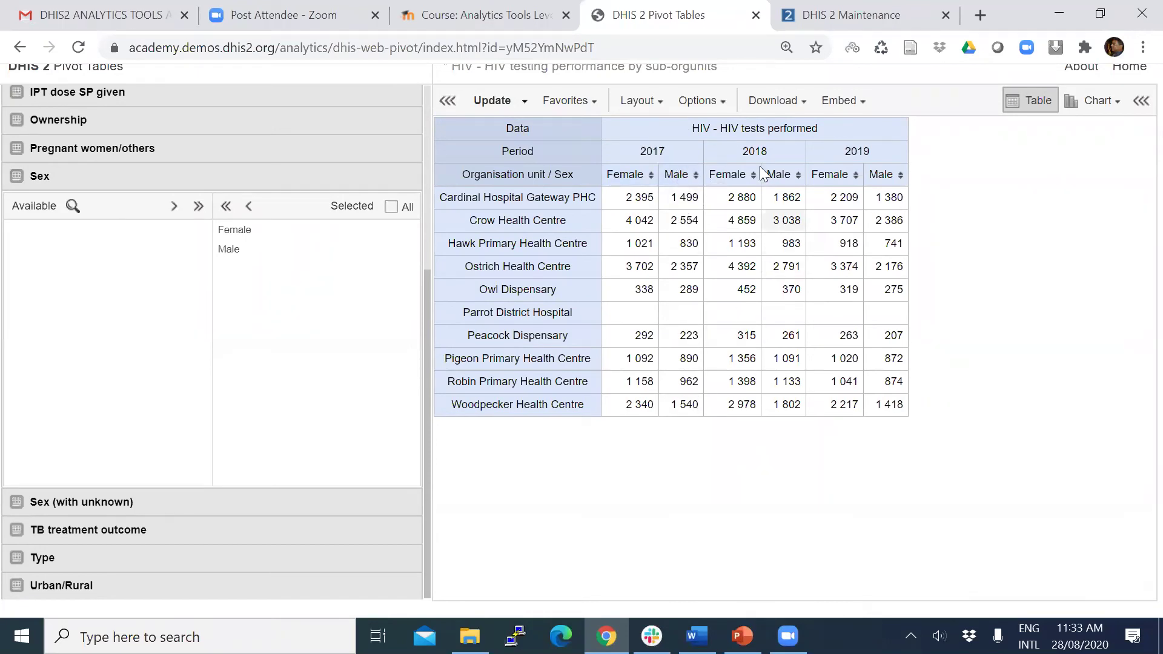
drag(819, 128, 723, 132)
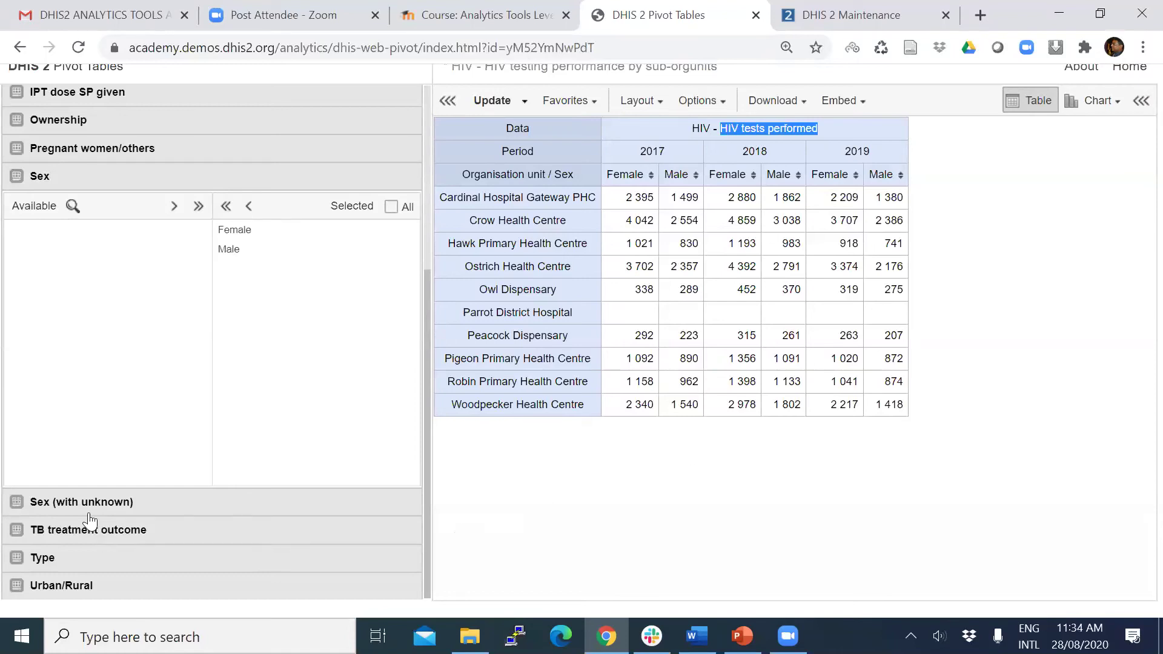
Select Dispensary, PHC and Health Centre as the facility Type categories
click(46, 557)
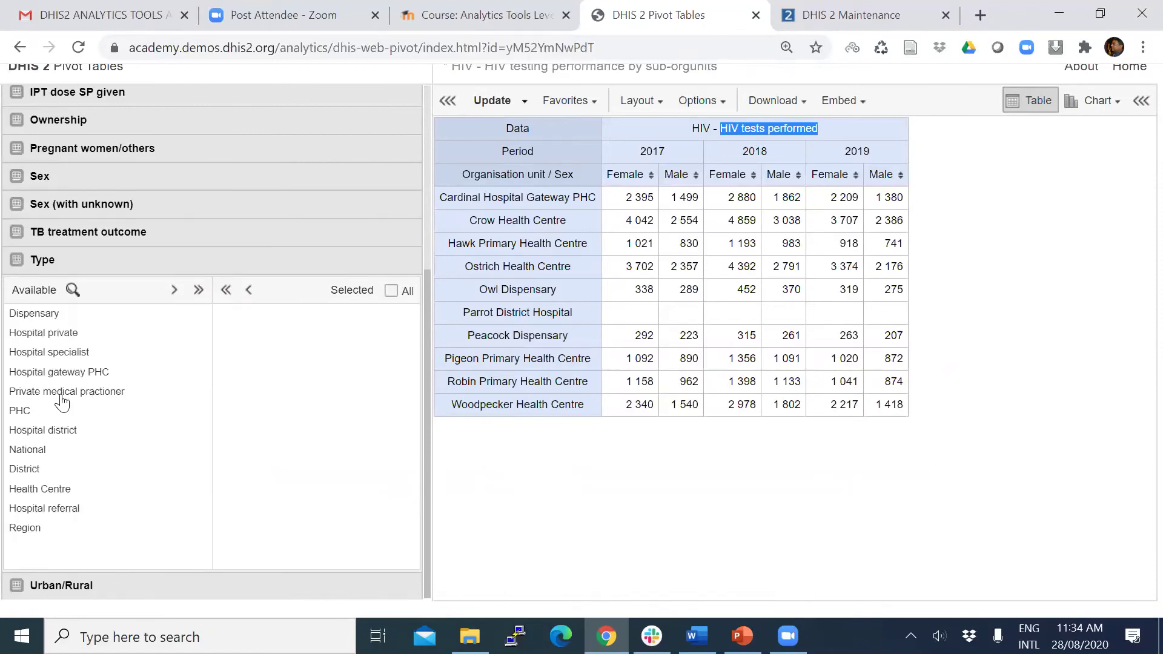
double_click(31, 317)
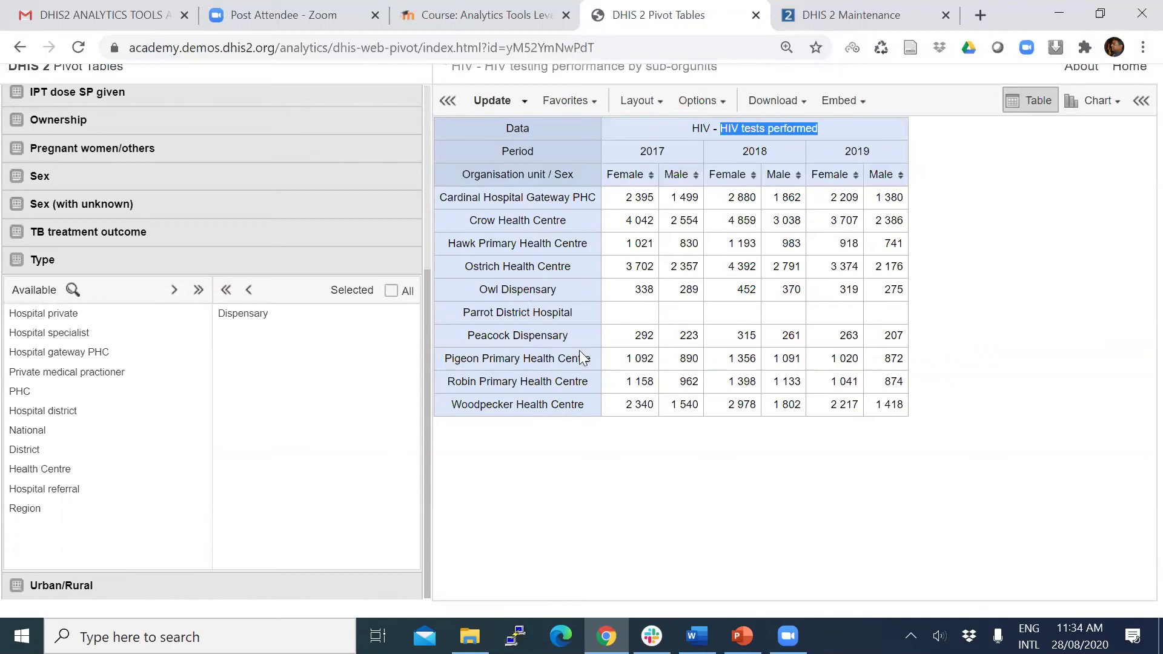
double_click(16, 393)
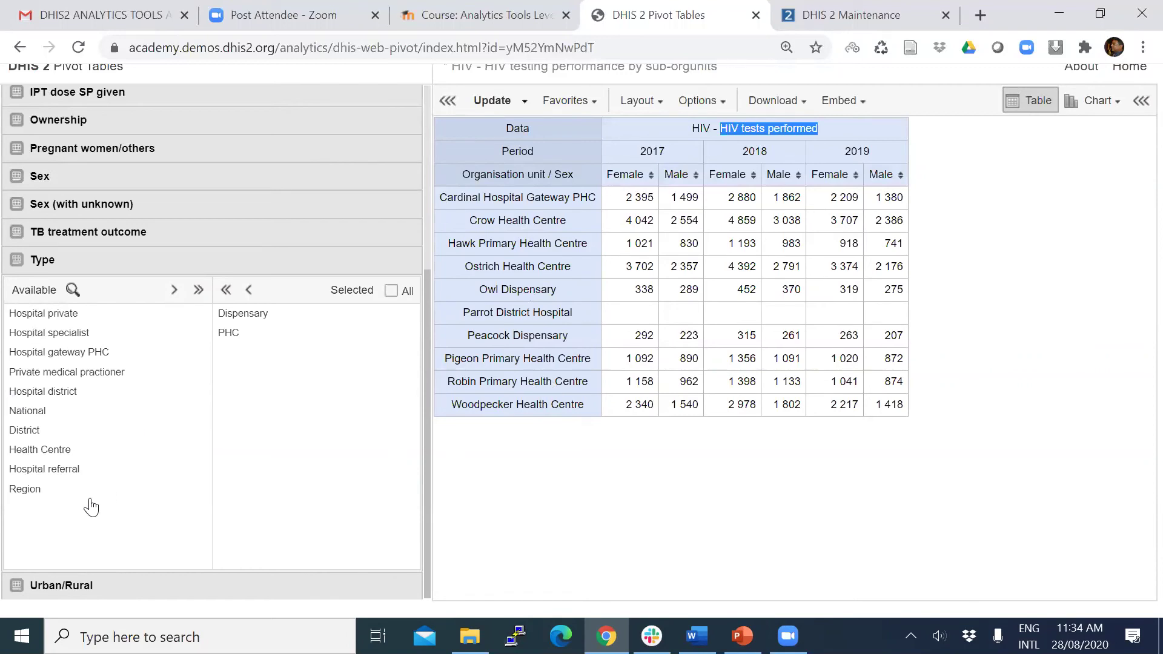
double_click(48, 450)
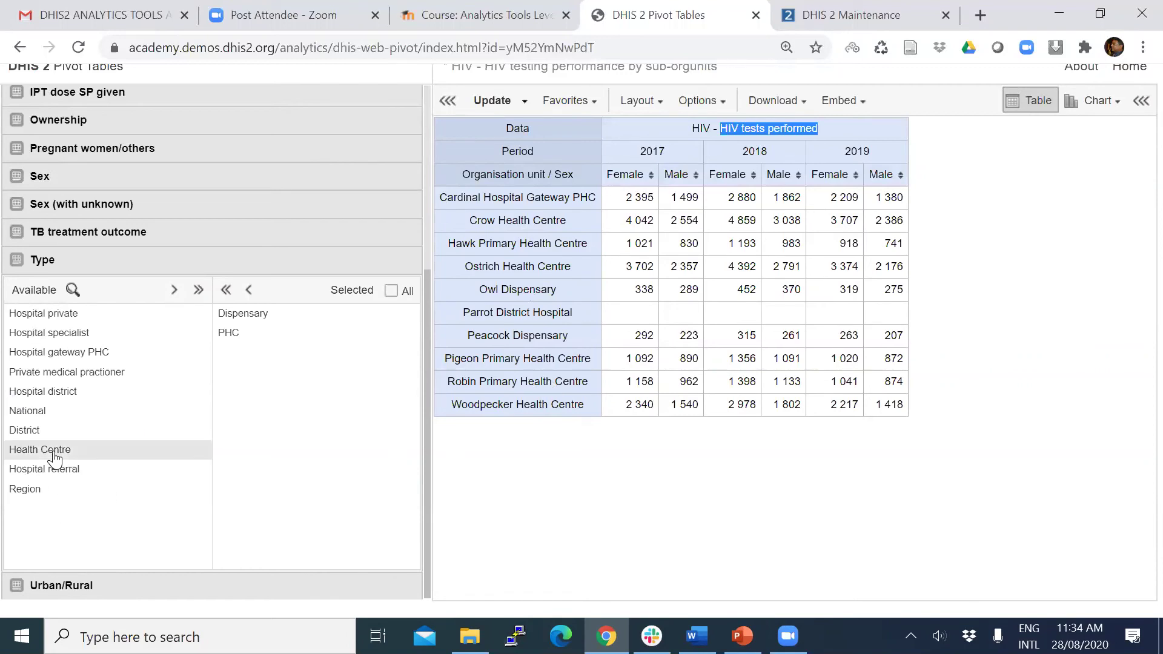
Place Type in the row dimensions above Organisation units and update the table
click(641, 104)
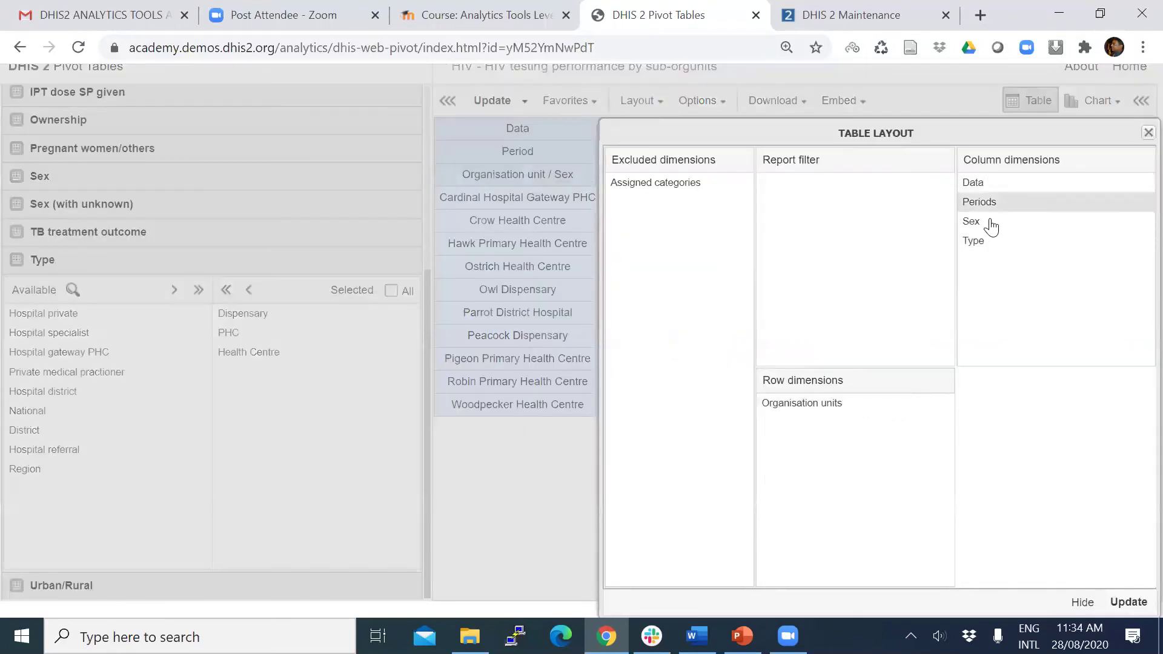
mouse_move(973, 246)
mouse_down()
mouse_move(865, 335)
mouse_move(816, 404)
mouse_up()
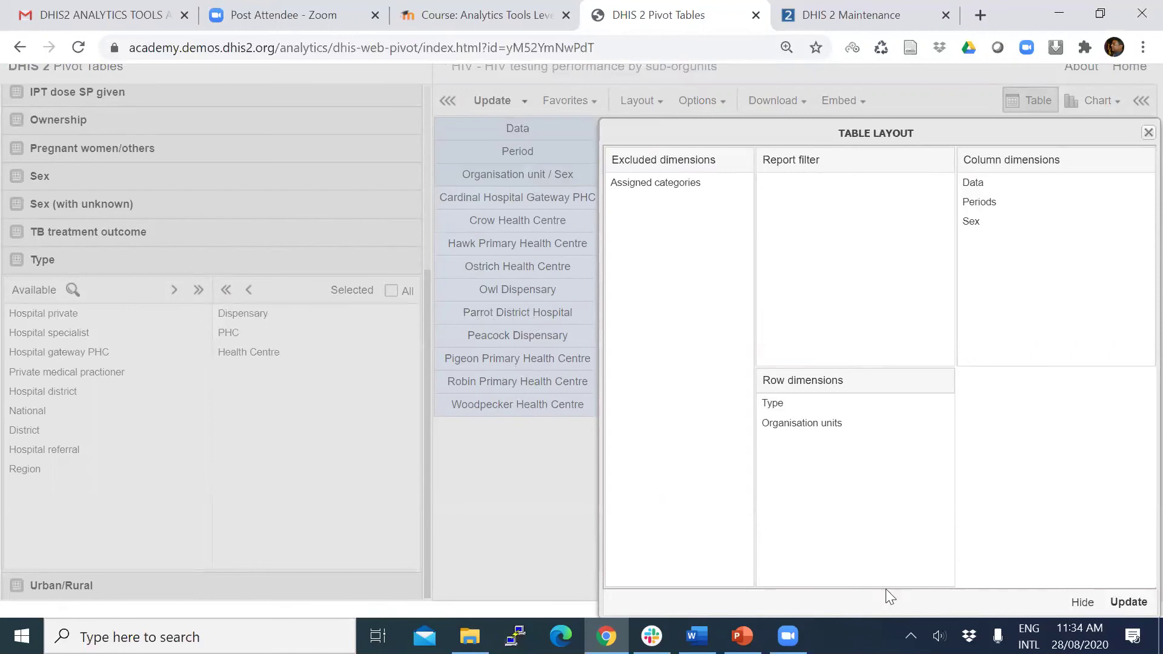
click(1139, 603)
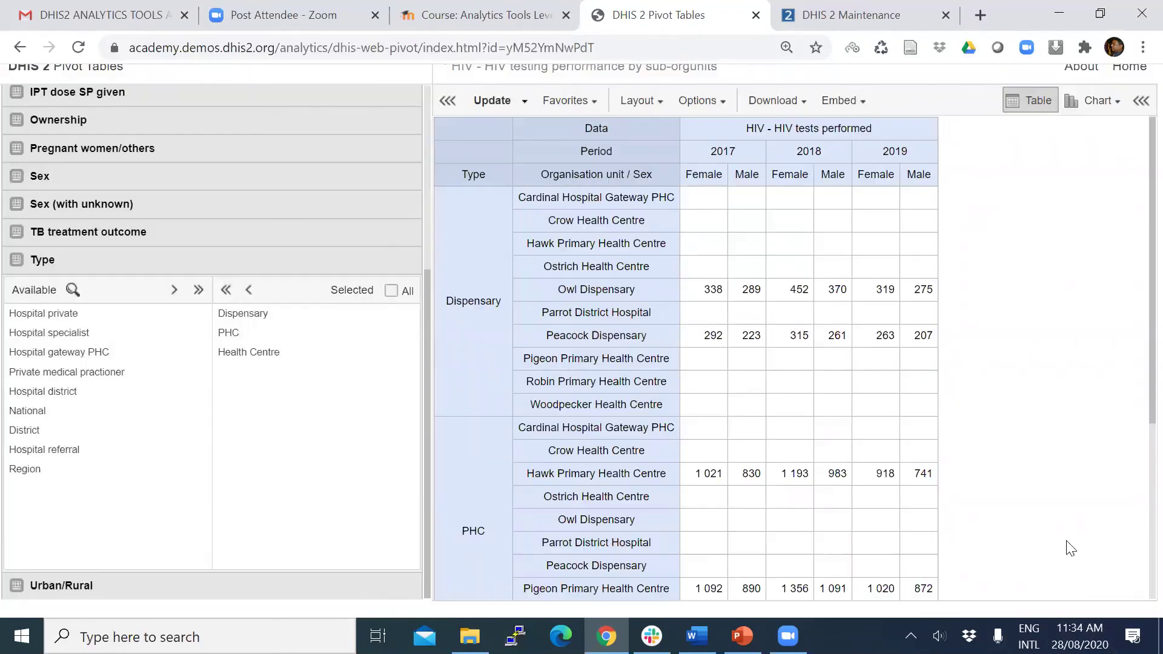
scroll(1064, 548, down, 3)
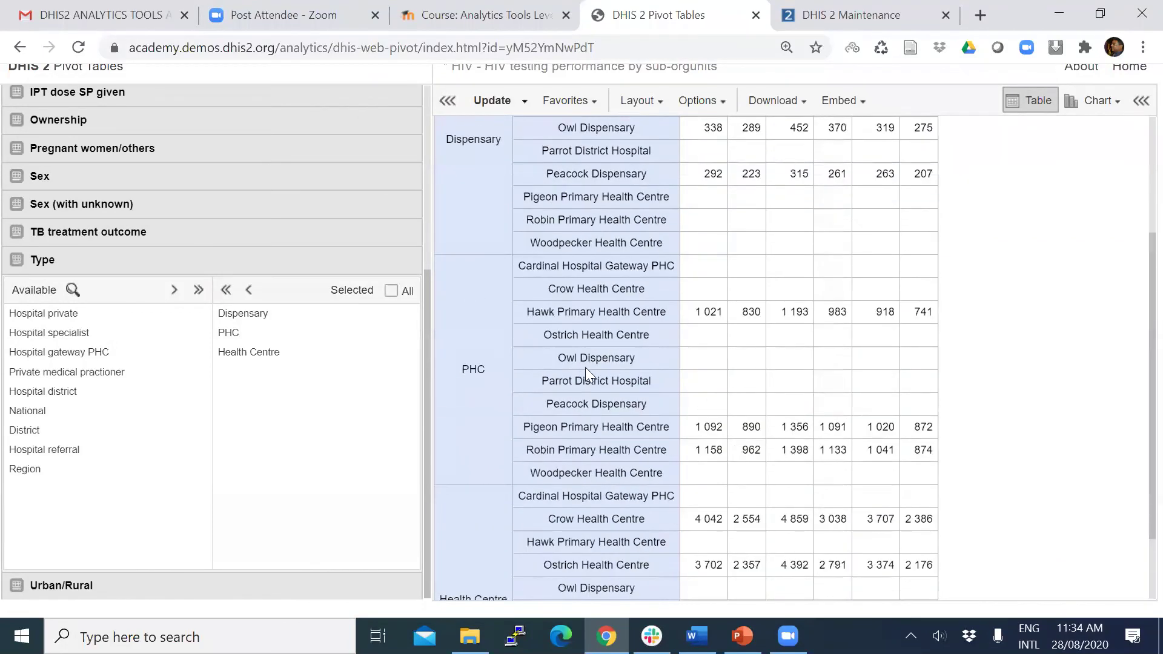
scroll(479, 268, up, 3)
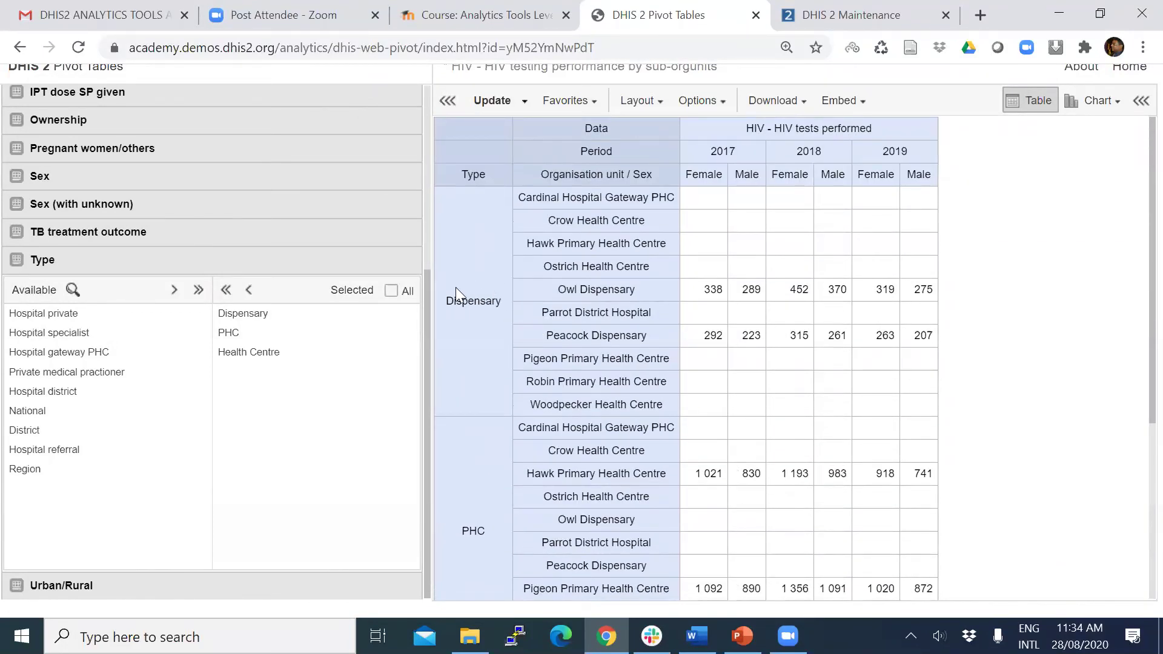
scroll(498, 349, down, 3)
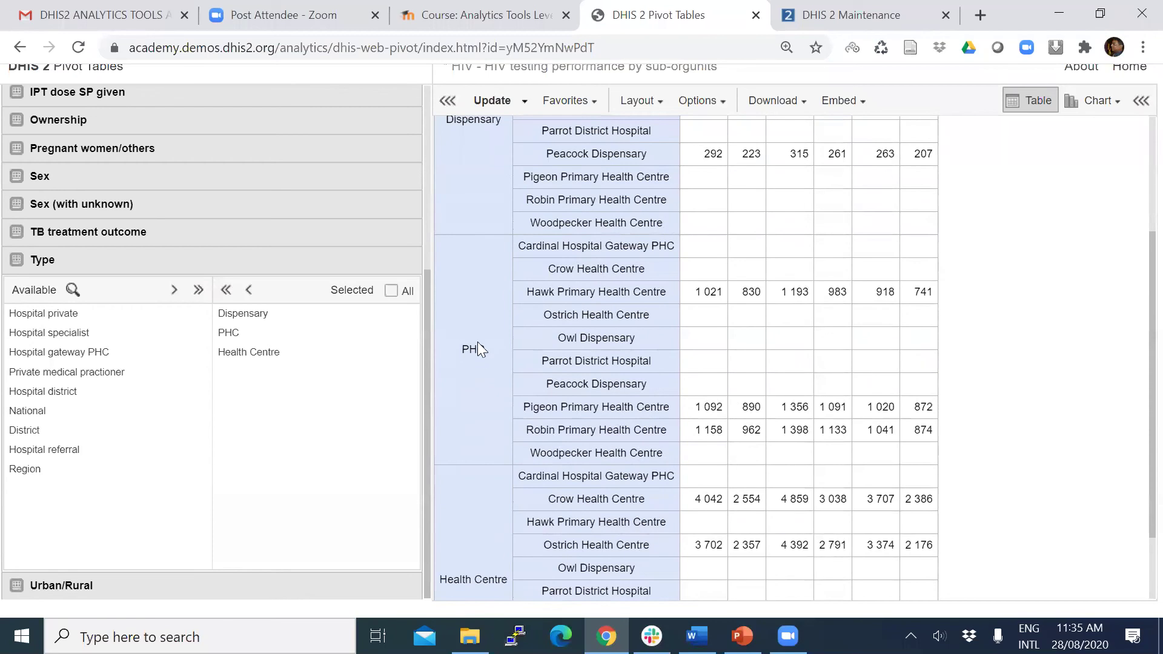
scroll(479, 473, down, 2)
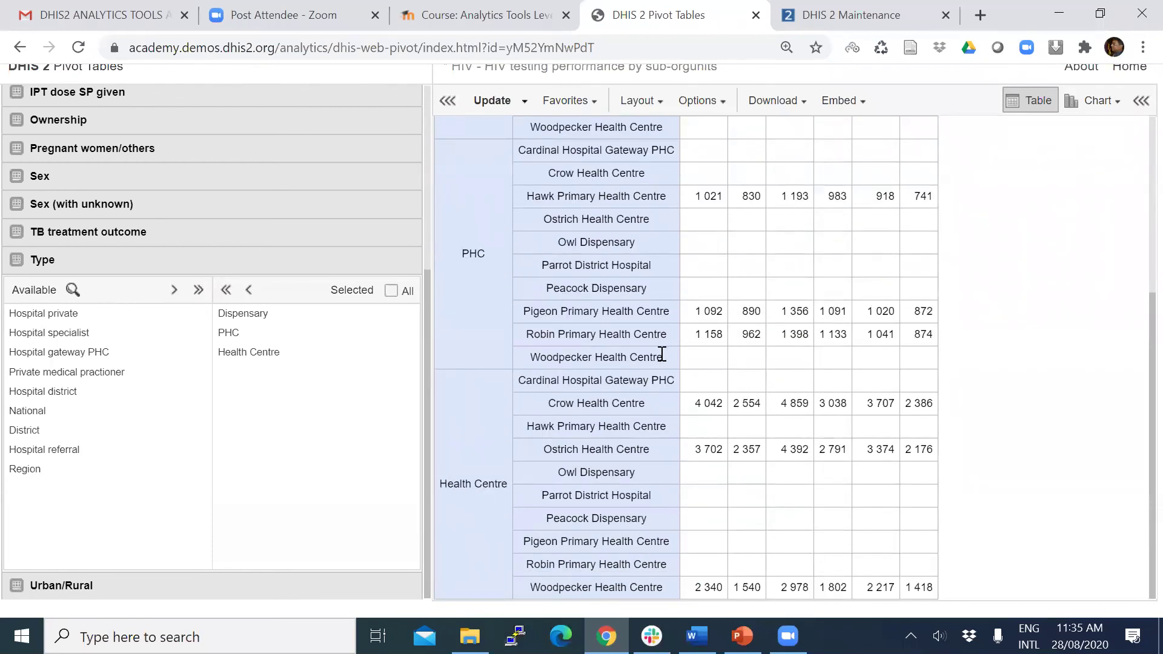
scroll(651, 359, up, 3)
scroll(646, 359, up, 2)
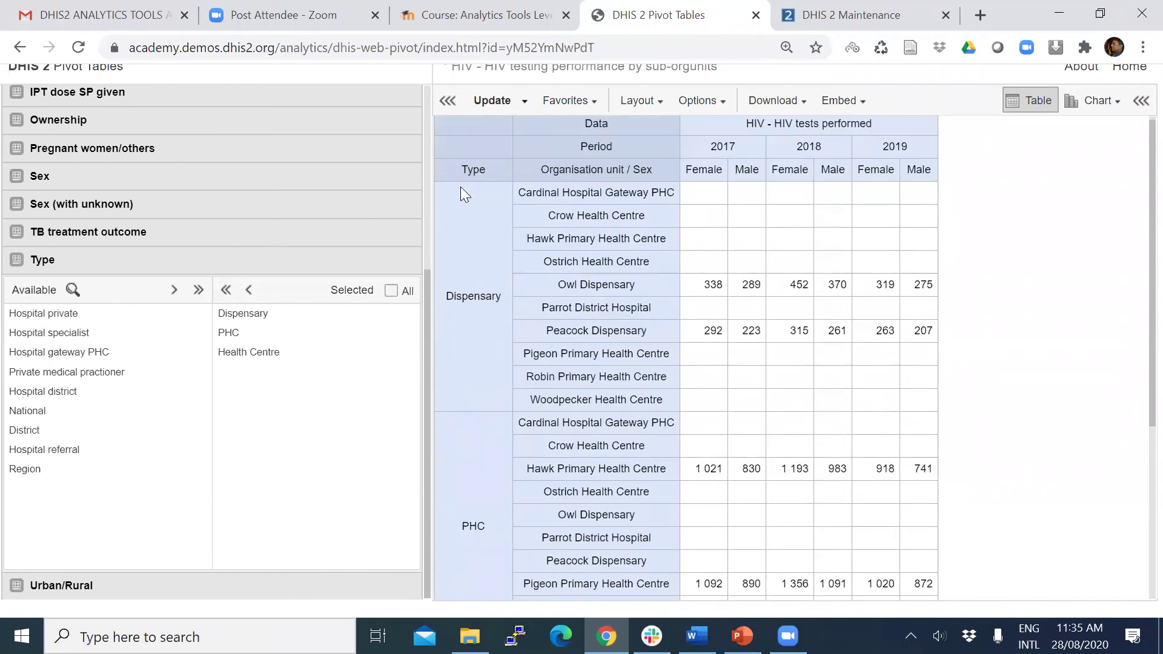
scroll(461, 187, down, 5)
scroll(484, 185, up, 5)
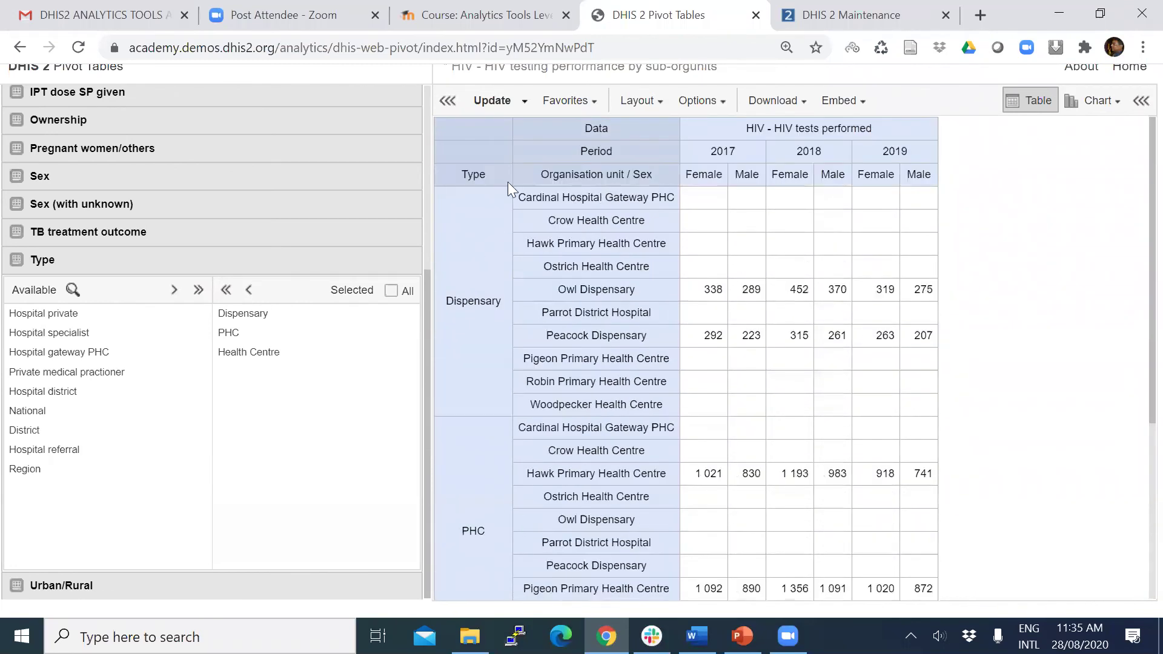
Turn on Hide empty rows in Options so only the eight facilities with test data remain
click(701, 103)
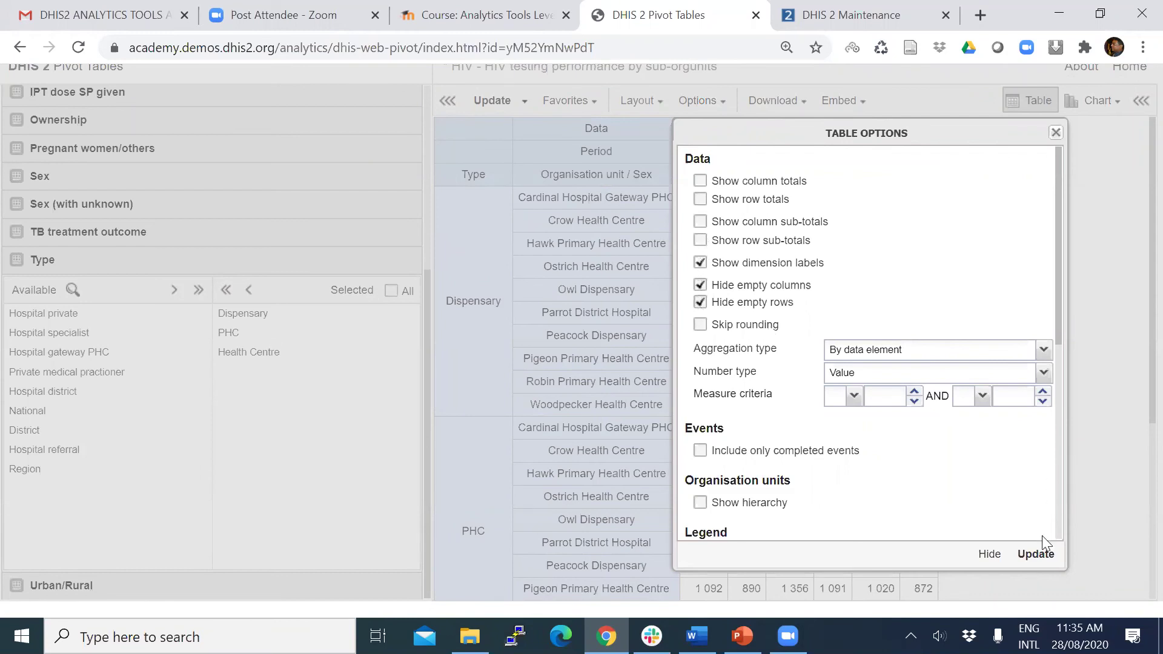
click(1046, 556)
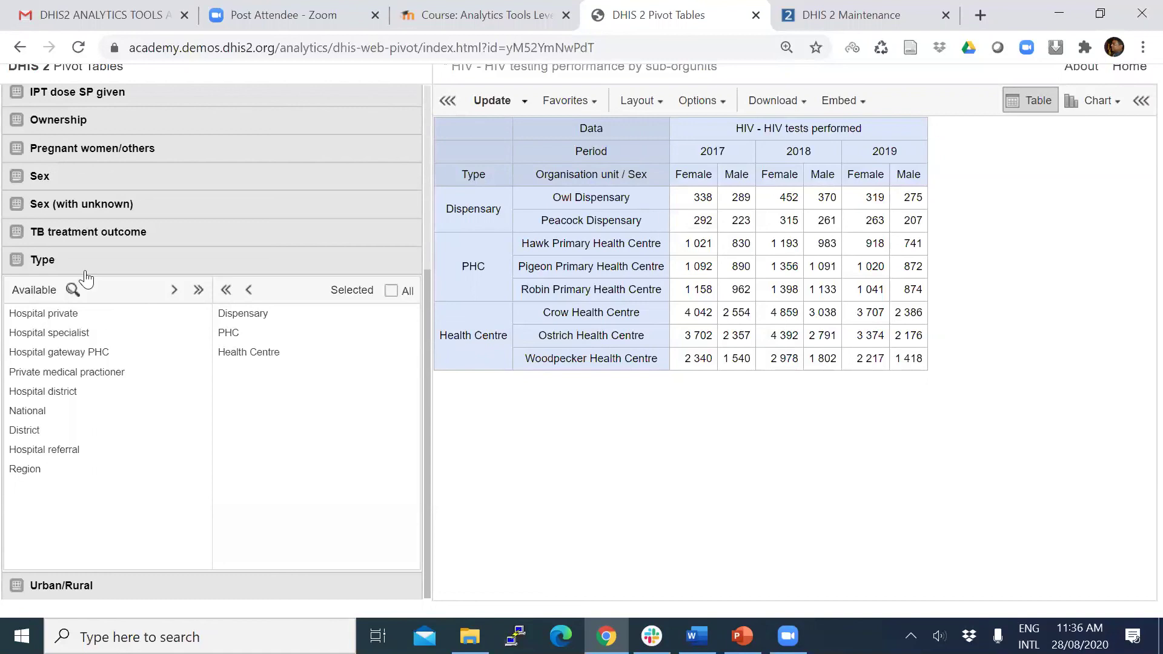
Switch to 'Pivot Tables in DHIS2 - 231.pptx', showing slide 22, 'Part 3 - DEMO'
scroll(99, 226, up, 3)
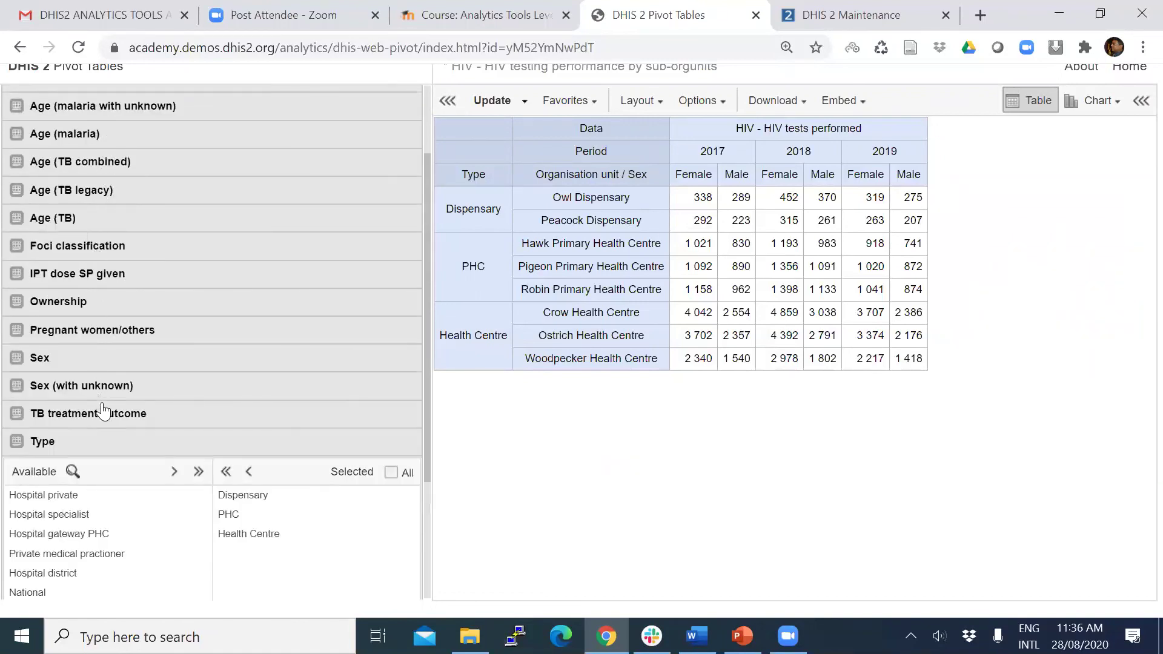
scroll(122, 242, up, 1)
scroll(115, 230, up, 1)
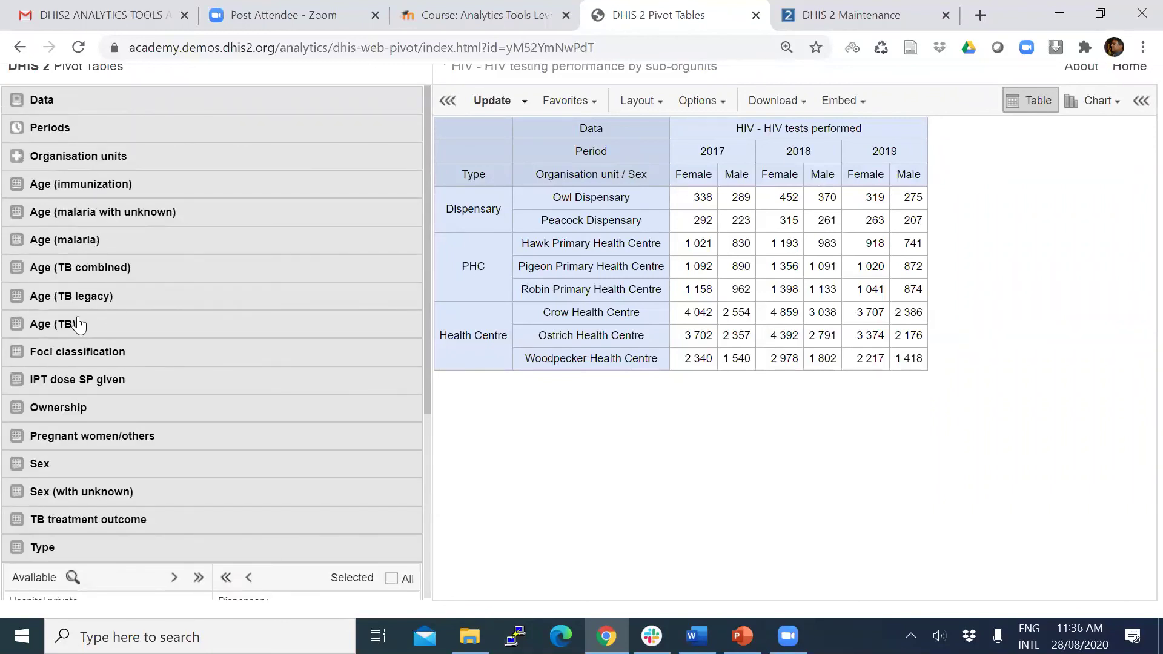
scroll(112, 421, down, 2)
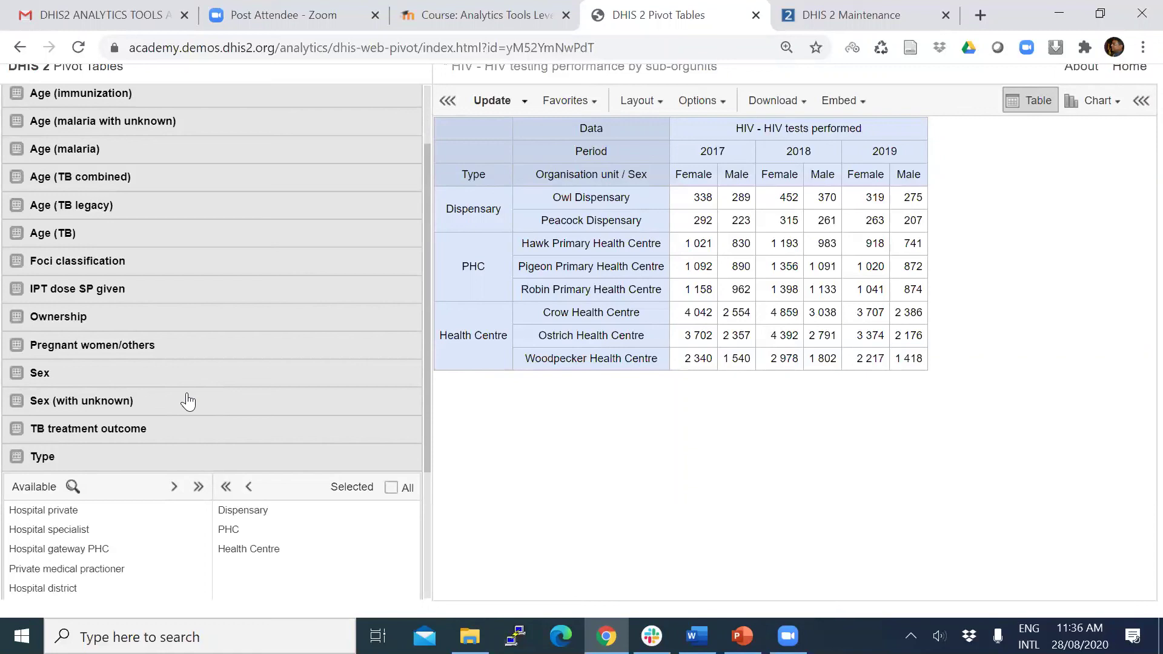
mouse_move(743, 636)
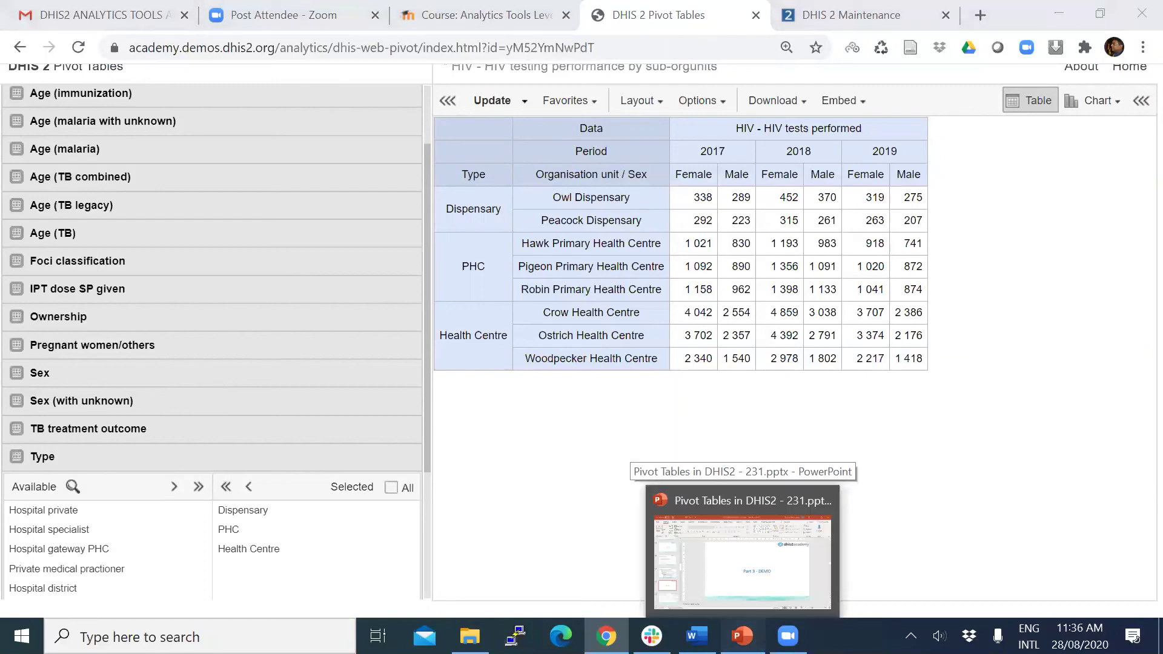
click(743, 563)
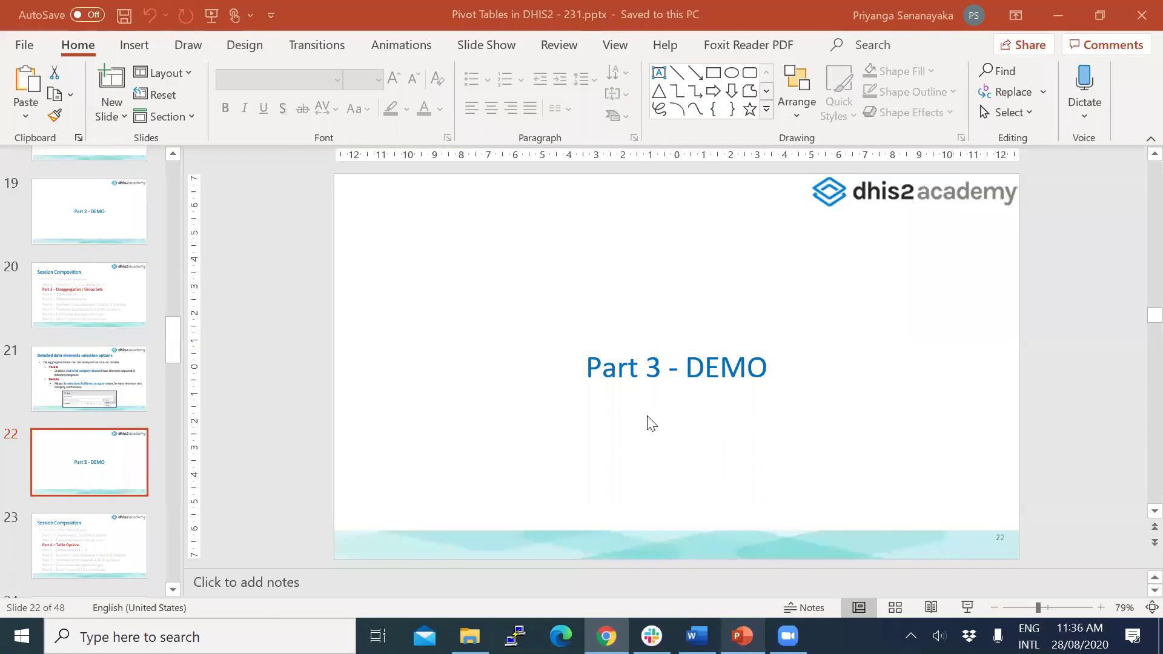